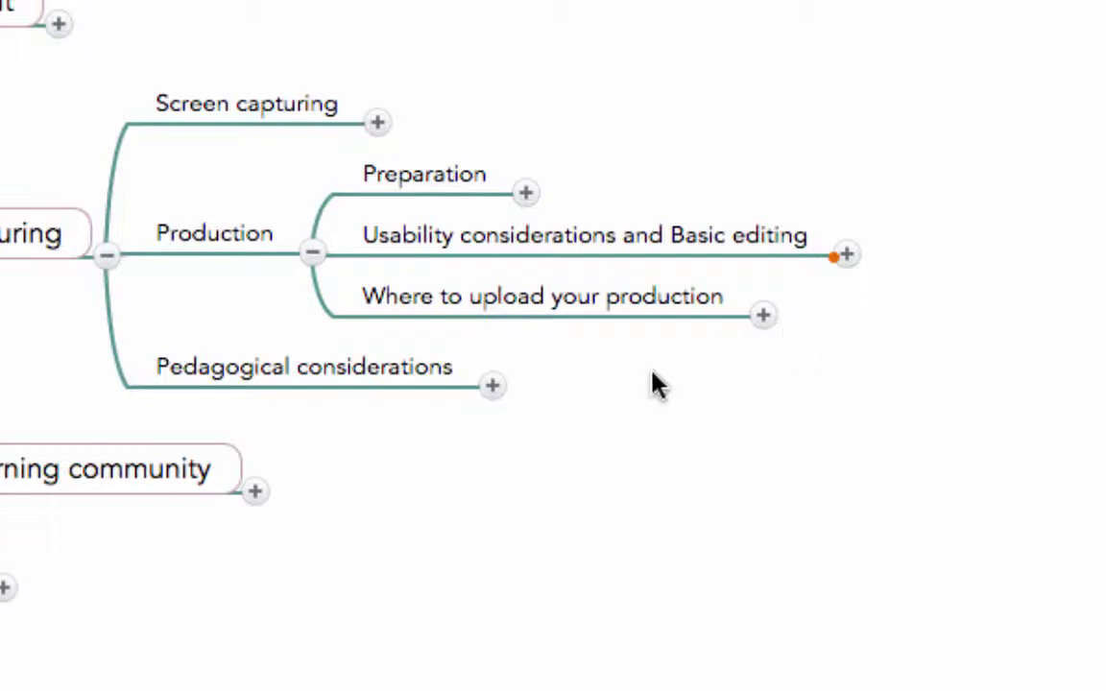
Expand the 'Usability considerations and Basic editing' topic in MindMeister to show its PC and Mac branches.
{"action": "left_click", "coordinate": [845, 253]}
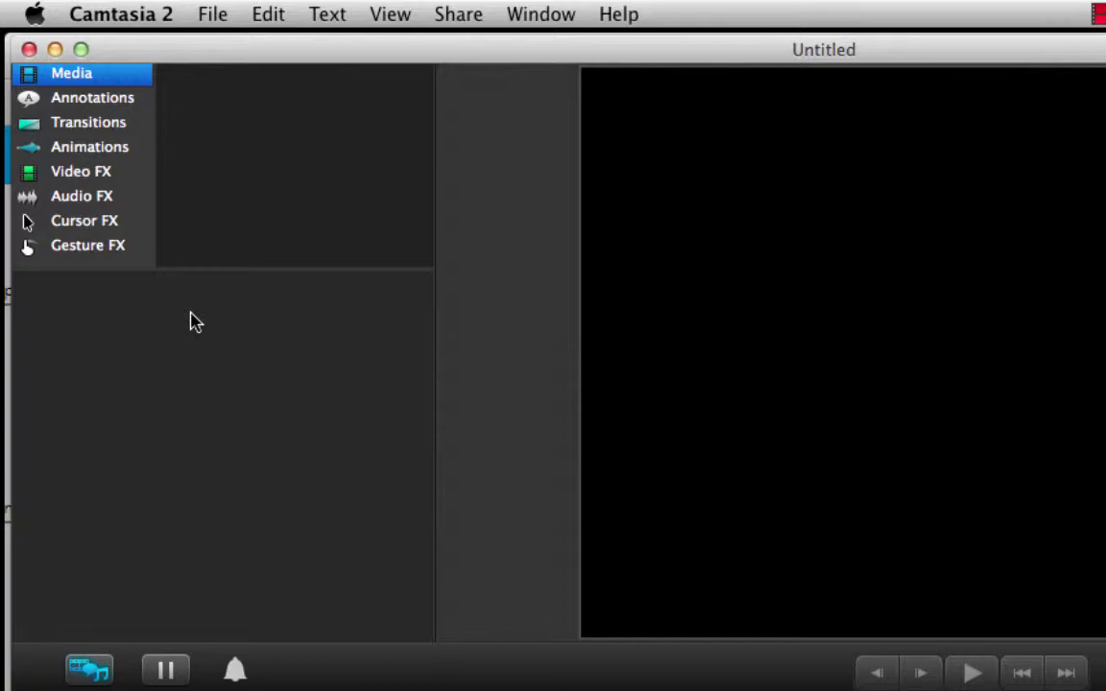
{"action": "left_click", "coordinate": [115, 103]}
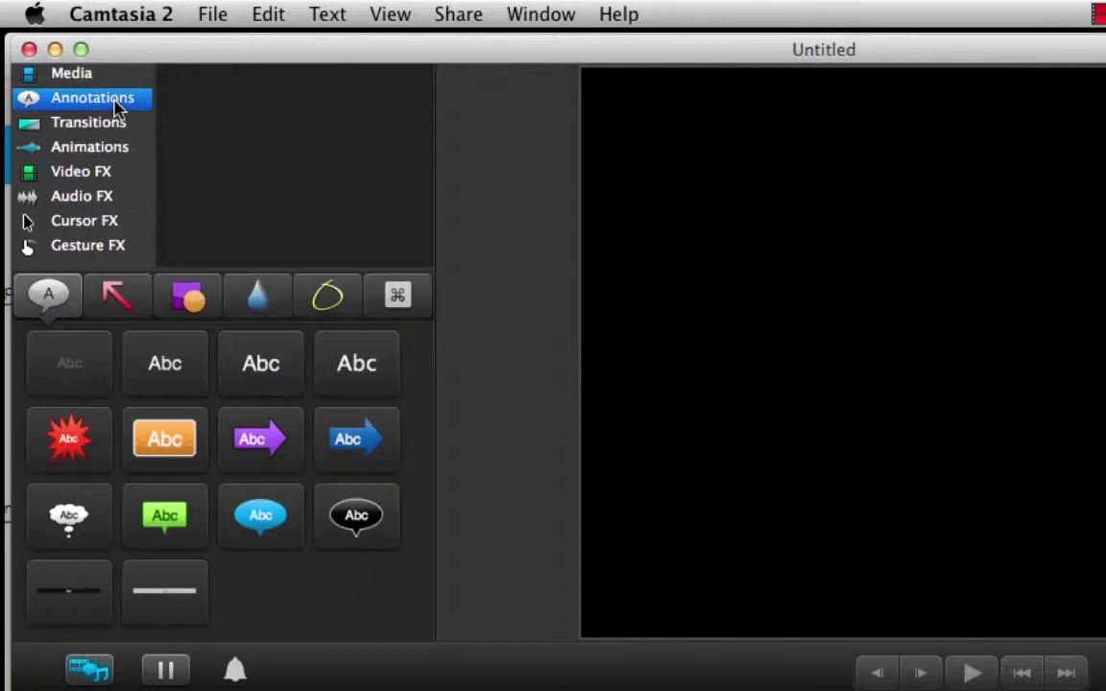
{"action": "left_click", "coordinate": [116, 122]}
{"action": "left_click", "coordinate": [118, 150]}
{"action": "left_click", "coordinate": [108, 173]}
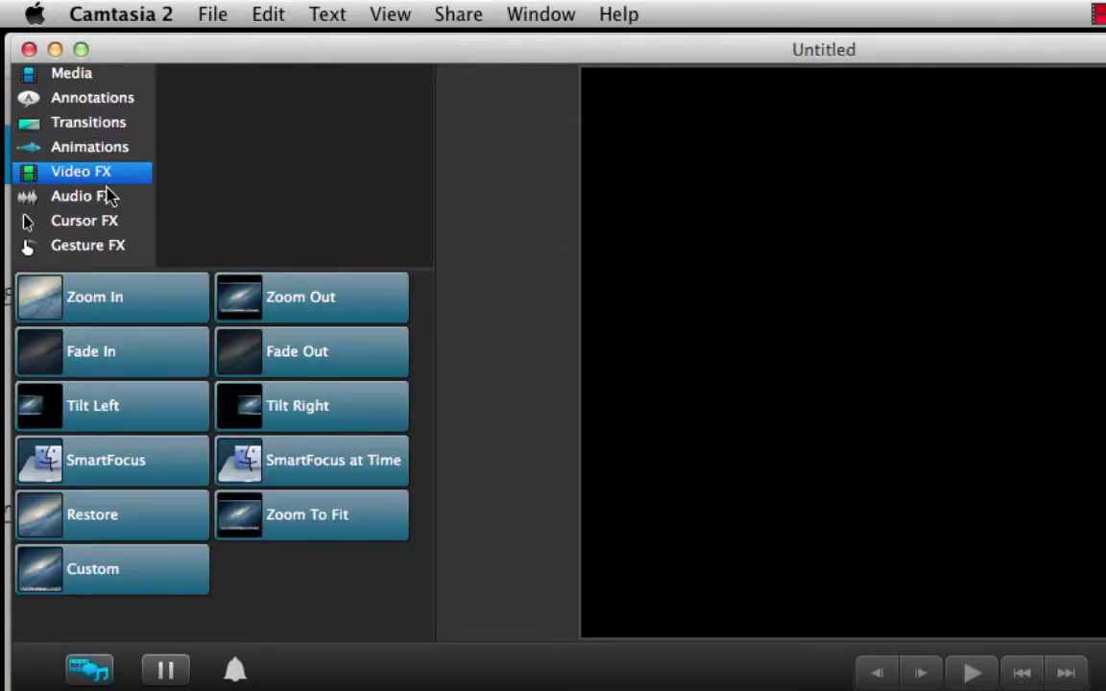
{"action": "left_click", "coordinate": [109, 222]}
{"action": "left_click", "coordinate": [110, 249]}
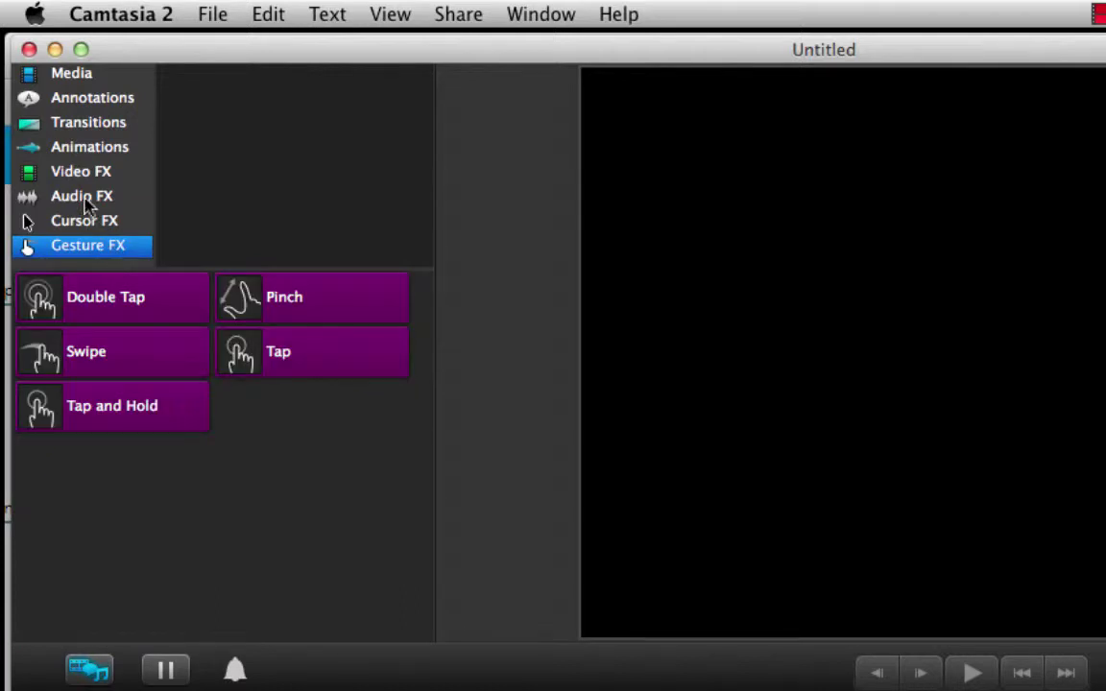
{"action": "left_click", "coordinate": [53, 69]}
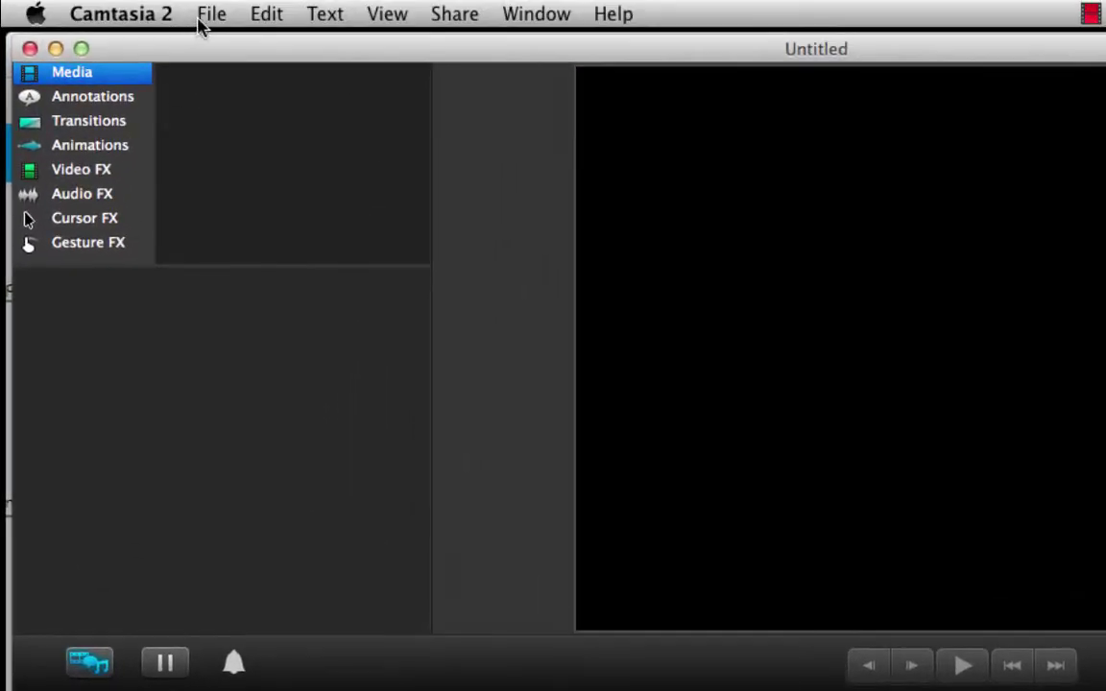
{"action": "left_click", "coordinate": [207, 20]}
{"action": "mouse_move", "coordinate": [264, 16]}
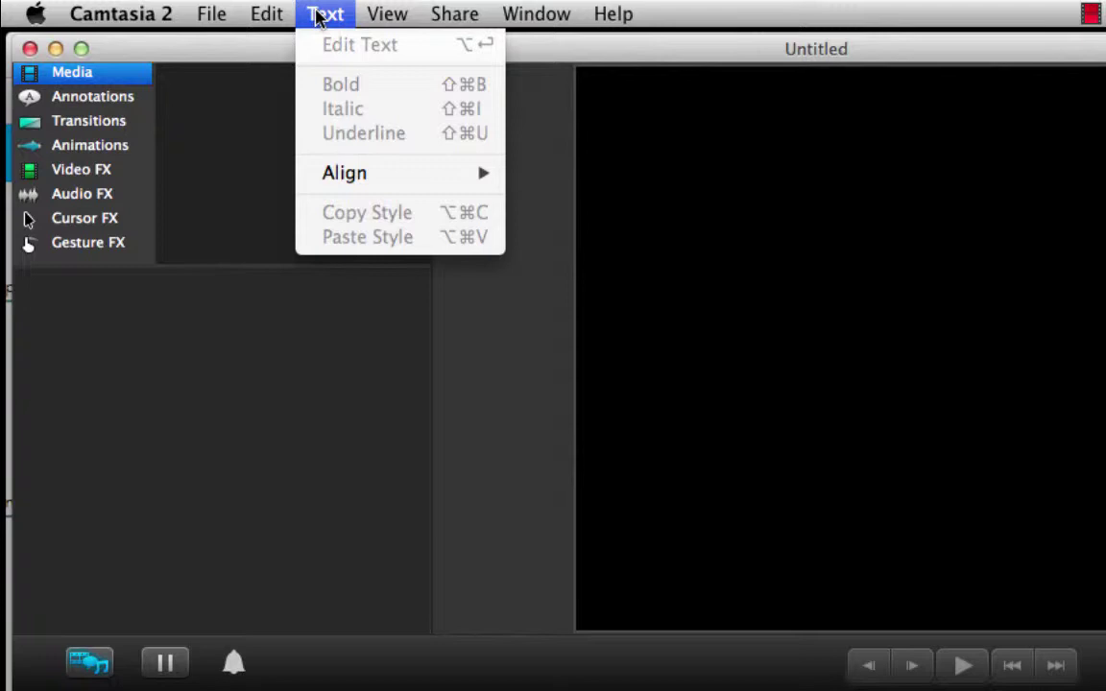
{"action": "mouse_move", "coordinate": [452, 21]}
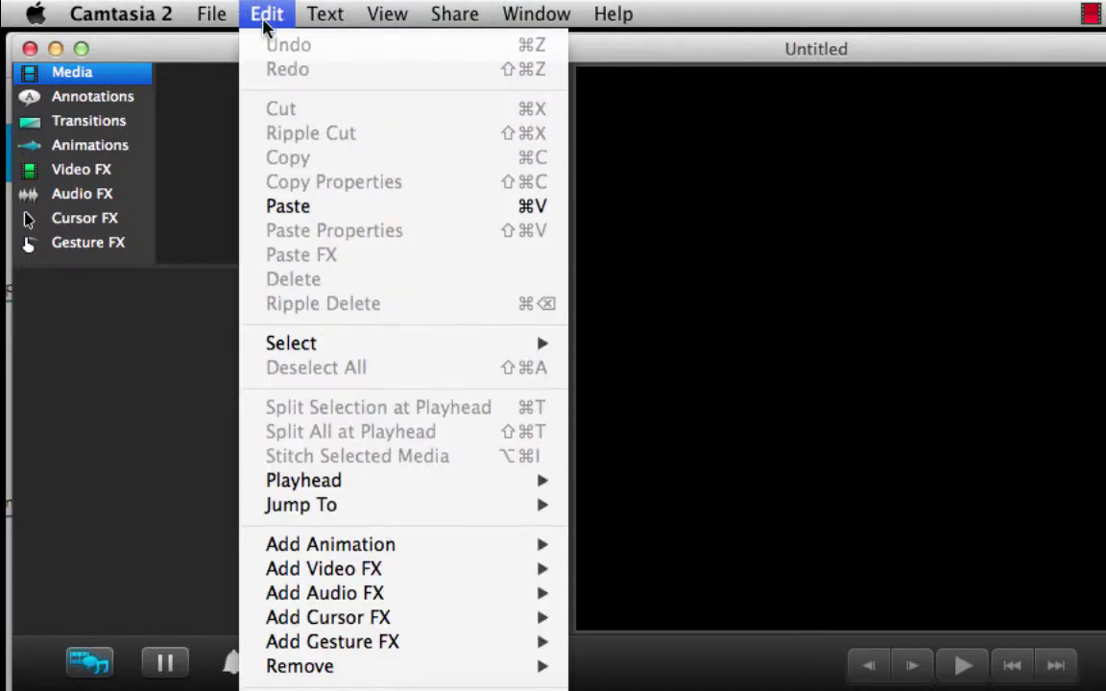
{"action": "left_click", "coordinate": [192, 48]}
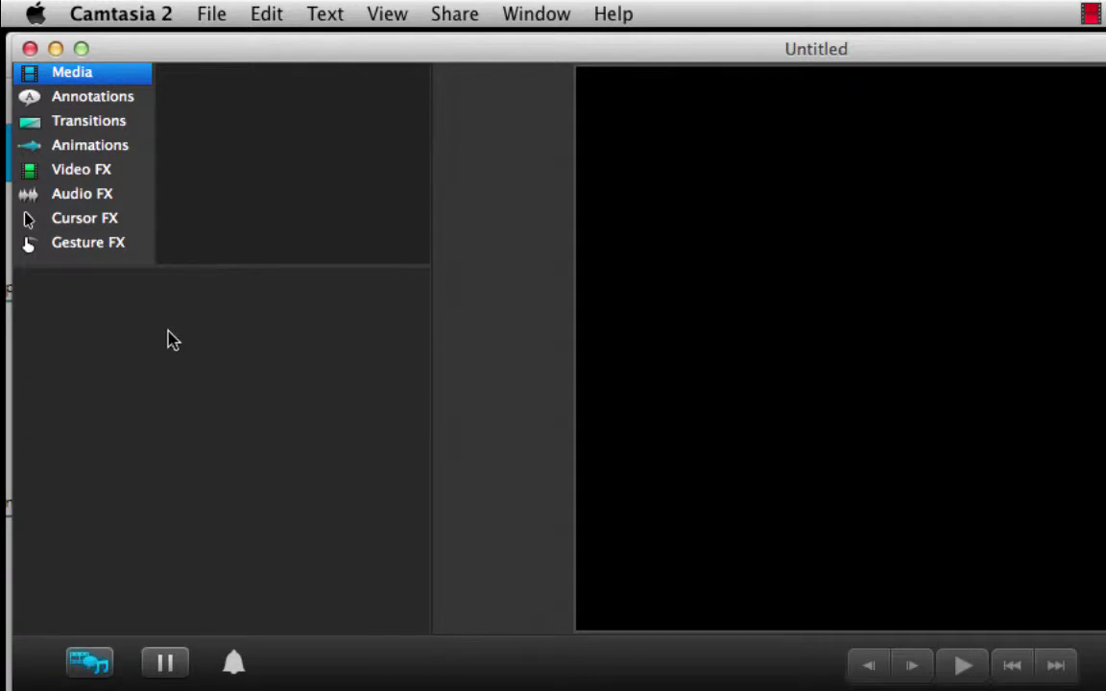
Import 'Newsmap Mac.trec' from the You can do it folder into the Media library.
{"action": "right_click", "coordinate": [141, 372]}
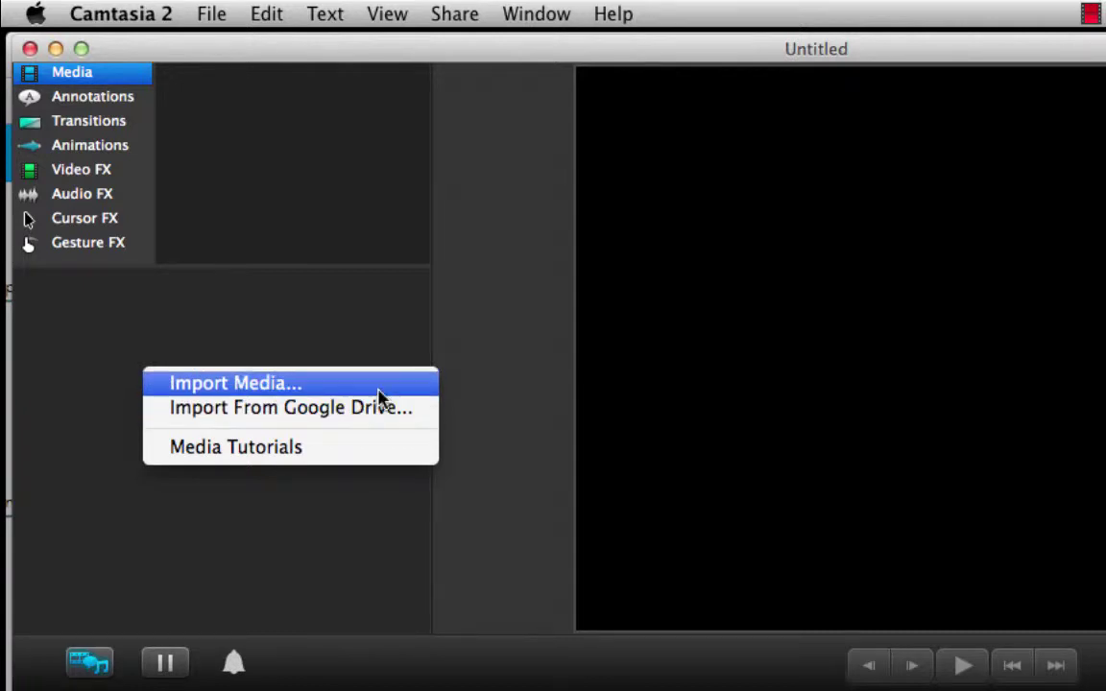
{"action": "left_click", "coordinate": [281, 346]}
{"action": "left_click", "coordinate": [198, 12]}
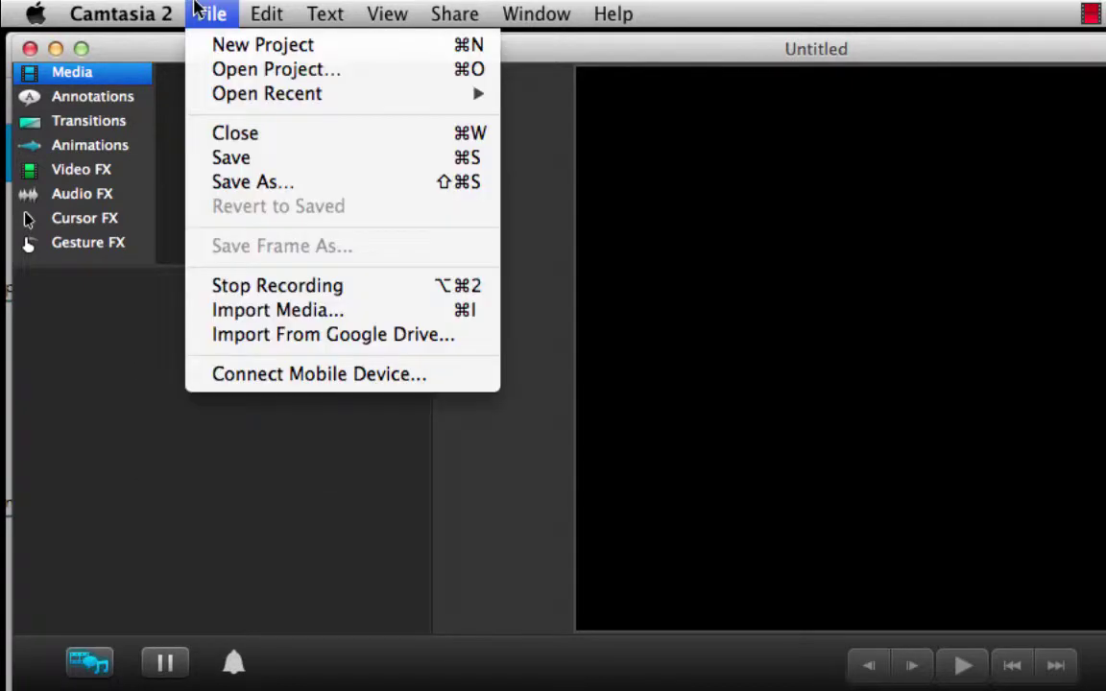
{"action": "left_click", "coordinate": [425, 313]}
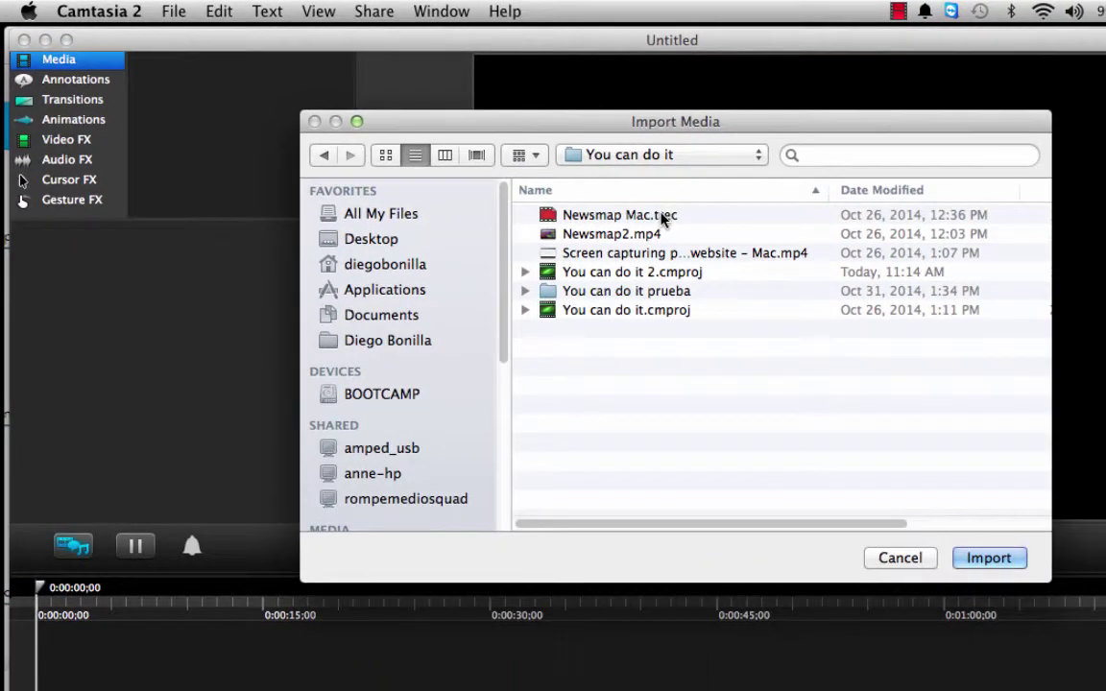
{"action": "left_click", "coordinate": [655, 237]}
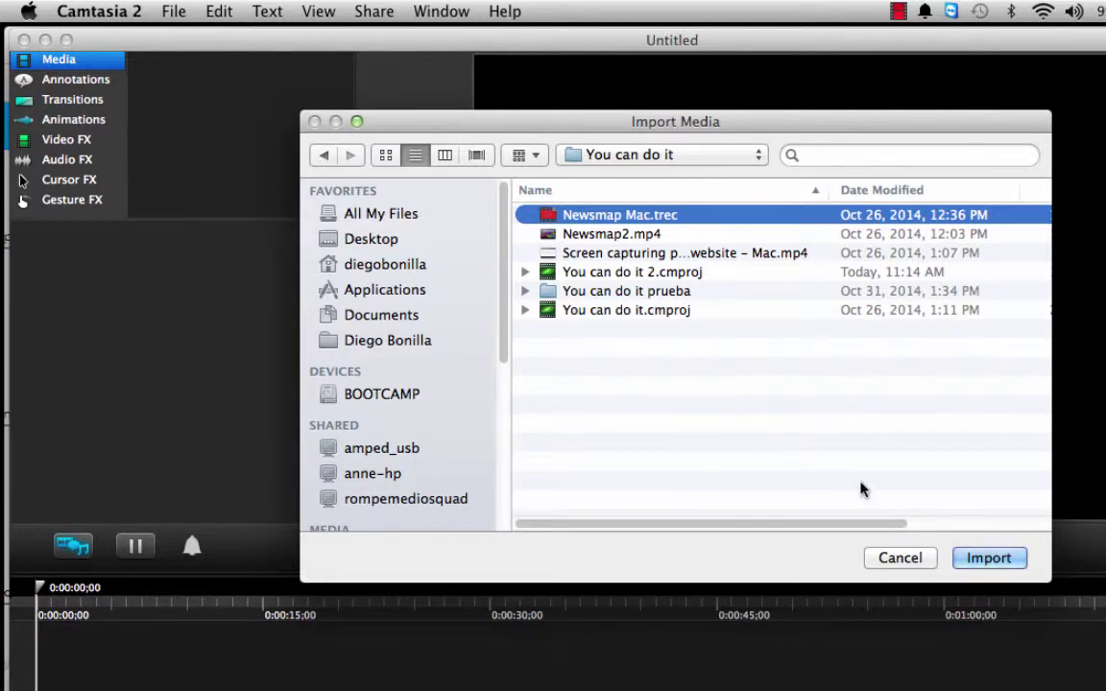
{"action": "left_click", "coordinate": [989, 558]}
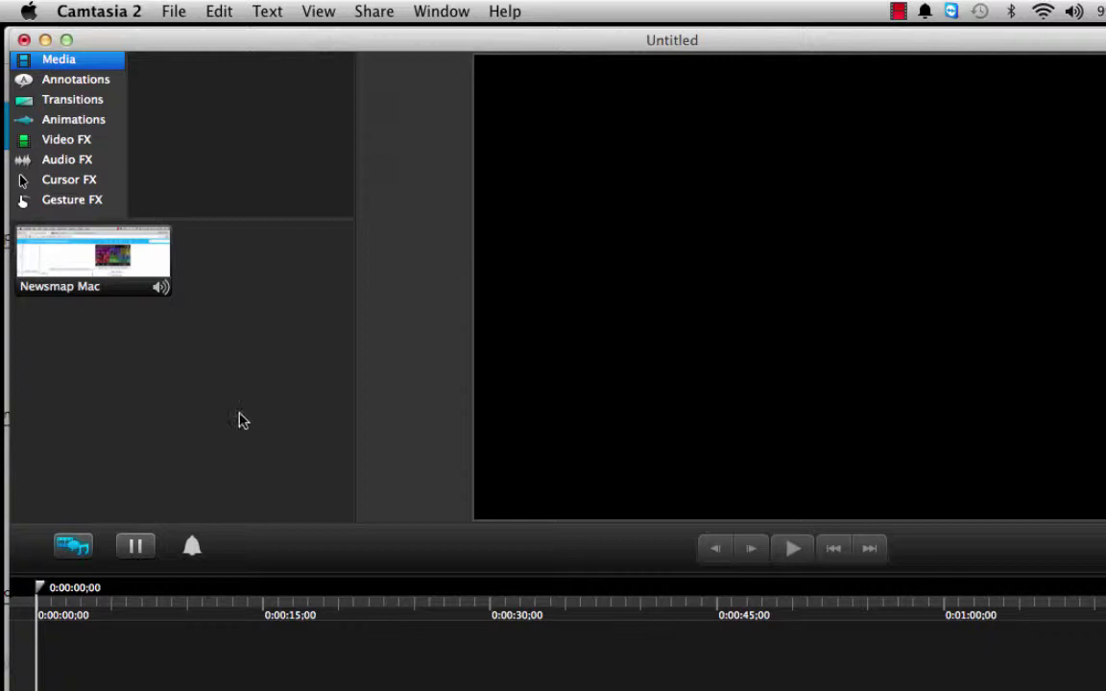
Place the Newsmap Mac clip on the timeline so it starts at 0:00:00;00.
{"action": "right_click", "coordinate": [106, 123]}
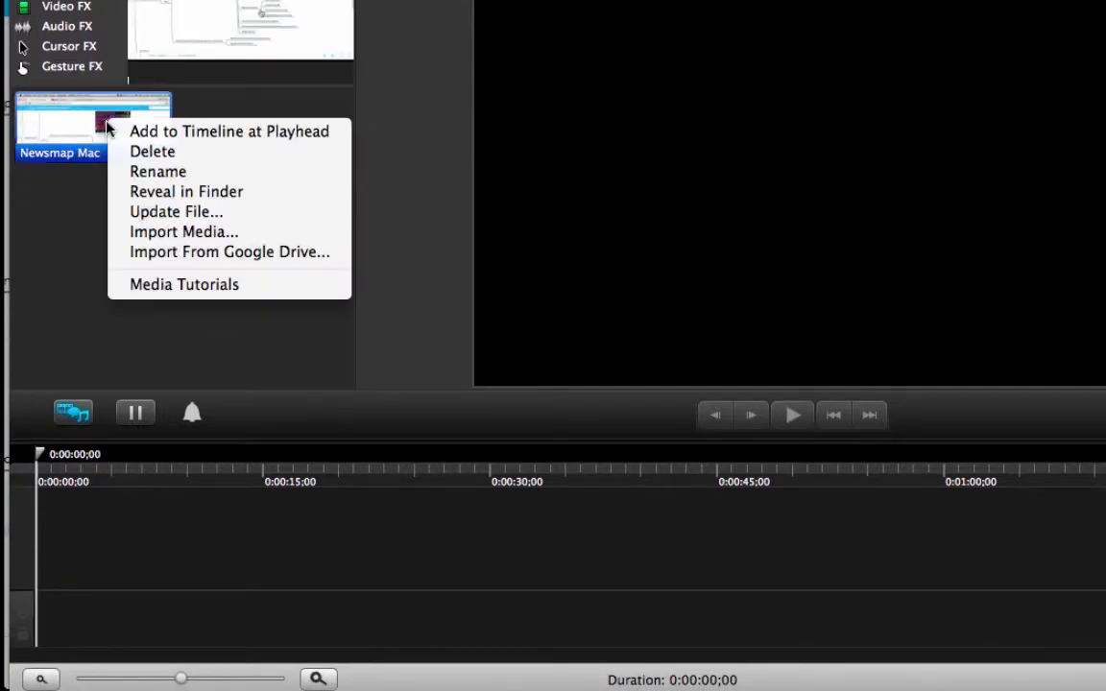
{"action": "left_click", "coordinate": [330, 134]}
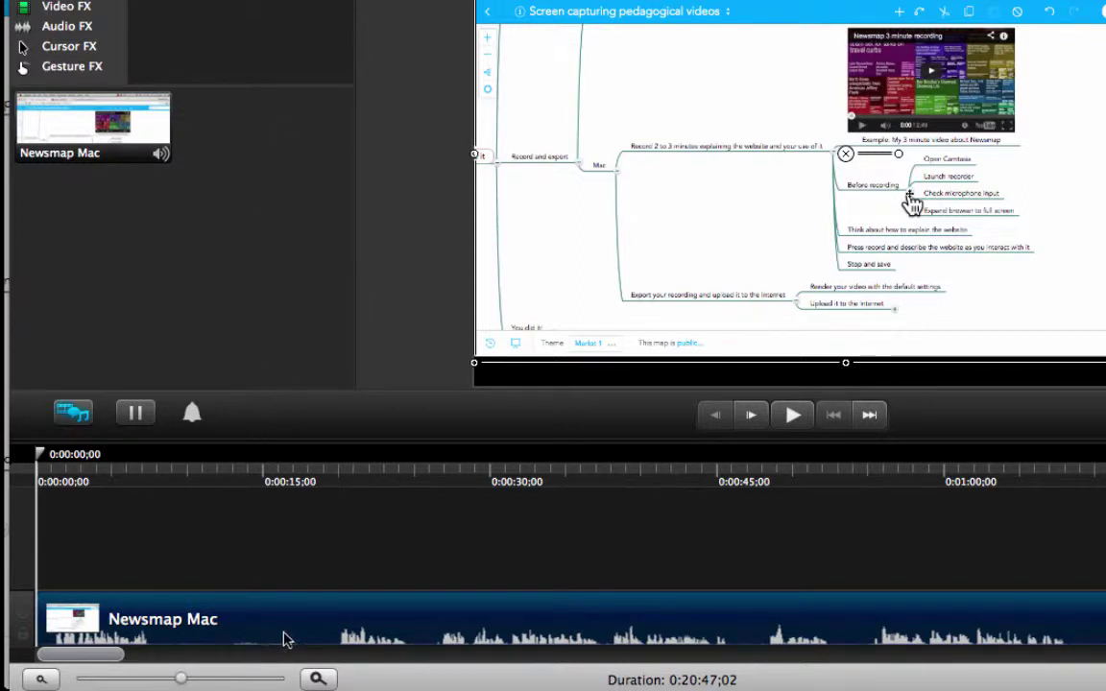
{"action": "right_click", "coordinate": [343, 603]}
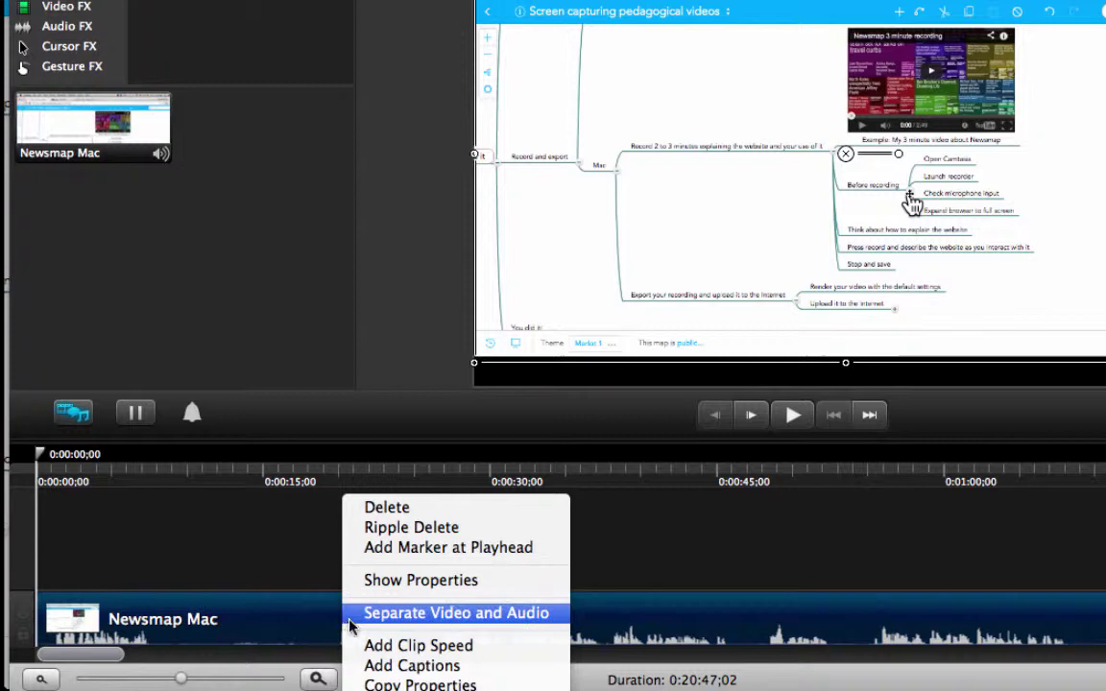
{"action": "left_click", "coordinate": [475, 509]}
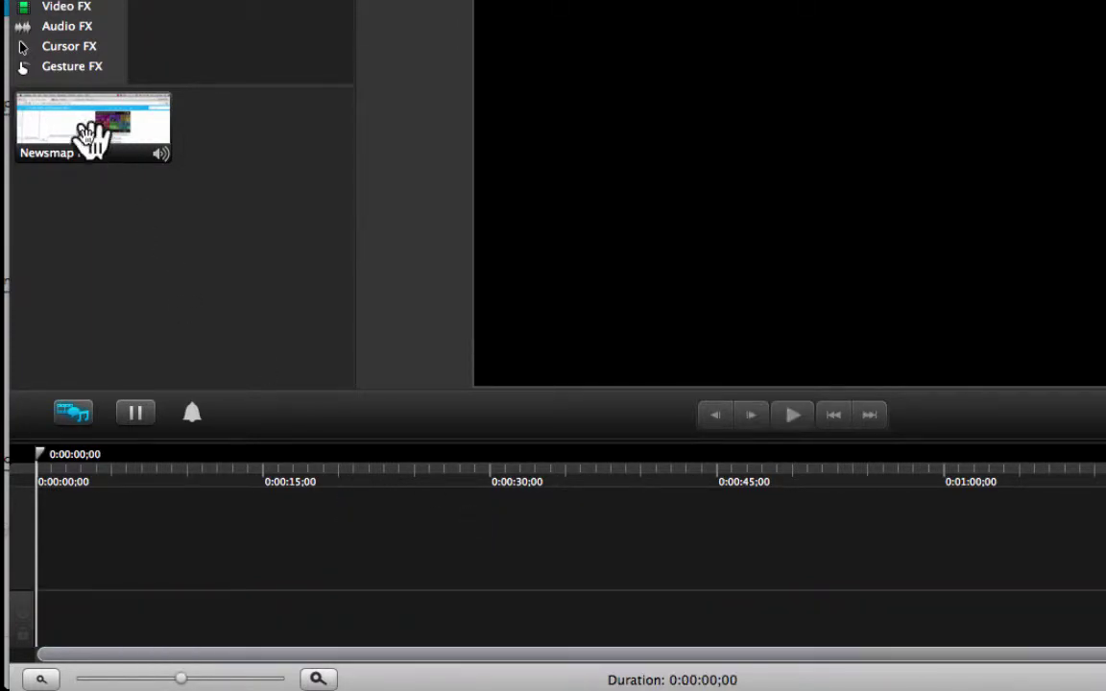
{"action": "left_click_drag", "start_coordinate": [62, 114], "coordinate": [213, 606]}
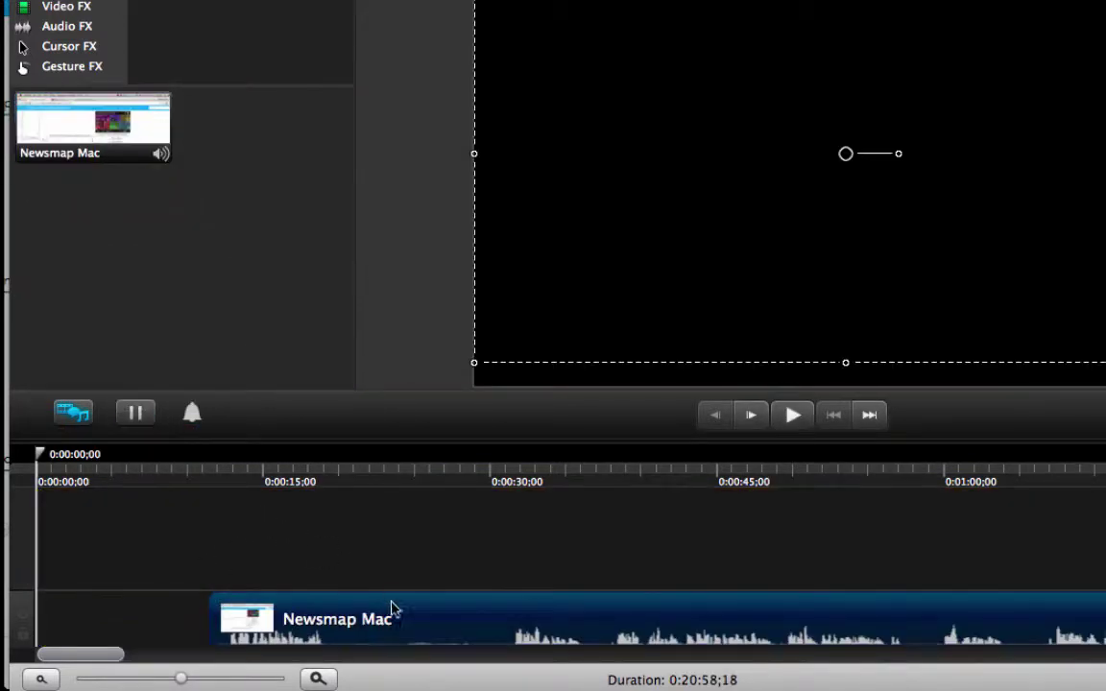
{"action": "left_click_drag", "start_coordinate": [474, 637], "coordinate": [320, 620]}
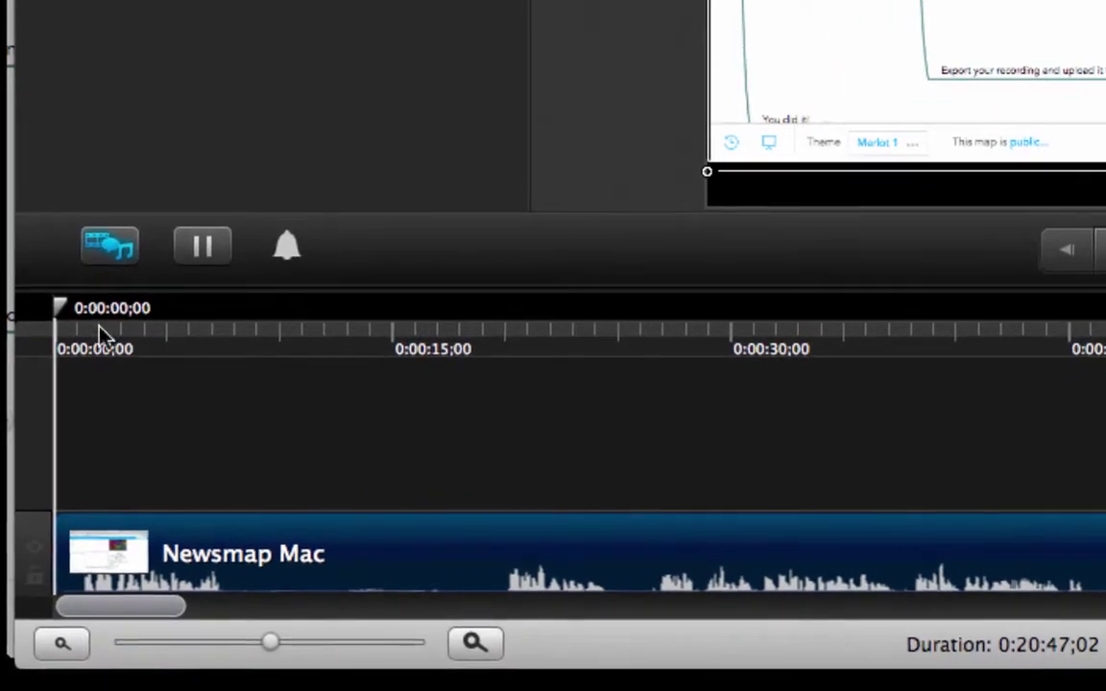
Scrub the playhead through the Newsmap Mac clip to about 0:01:01.
{"action": "left_click_drag", "start_coordinate": [59, 334], "coordinate": [67, 339]}
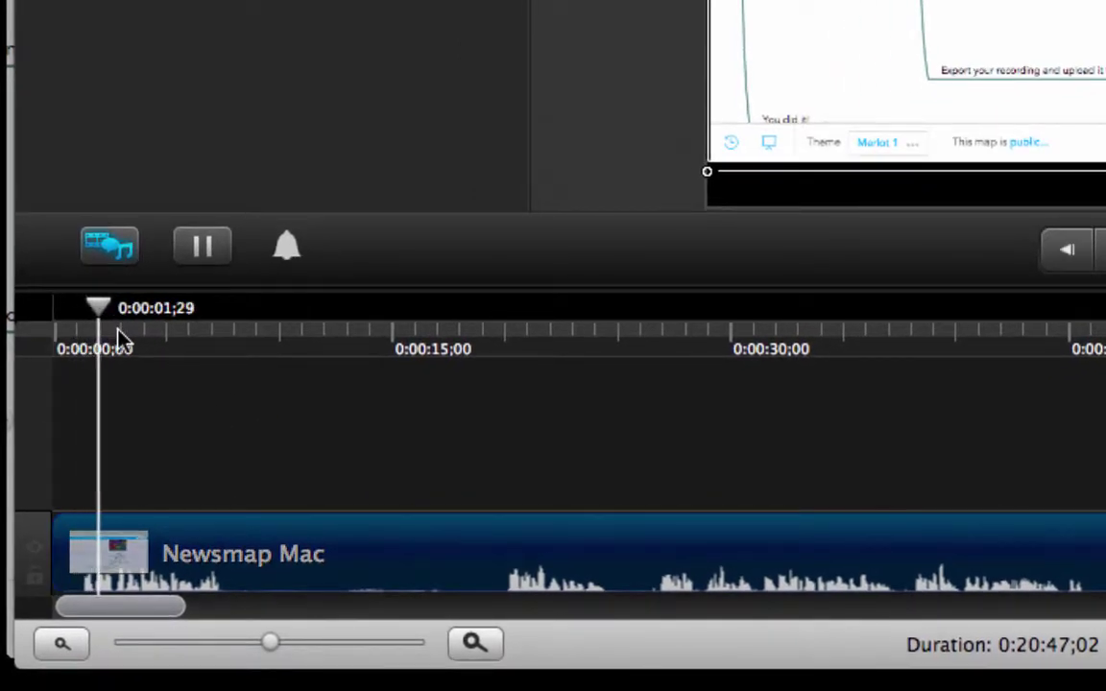
{"action": "left_click_drag", "start_coordinate": [120, 336], "coordinate": [672, 322]}
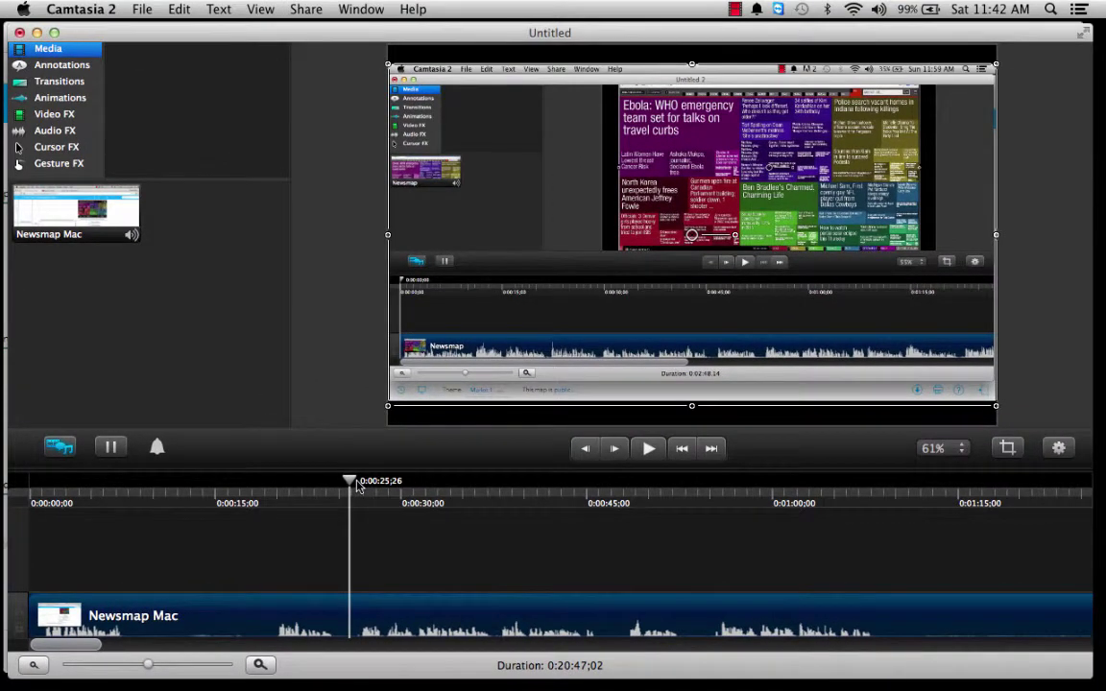
{"action": "left_click_drag", "start_coordinate": [357, 485], "coordinate": [790, 563]}
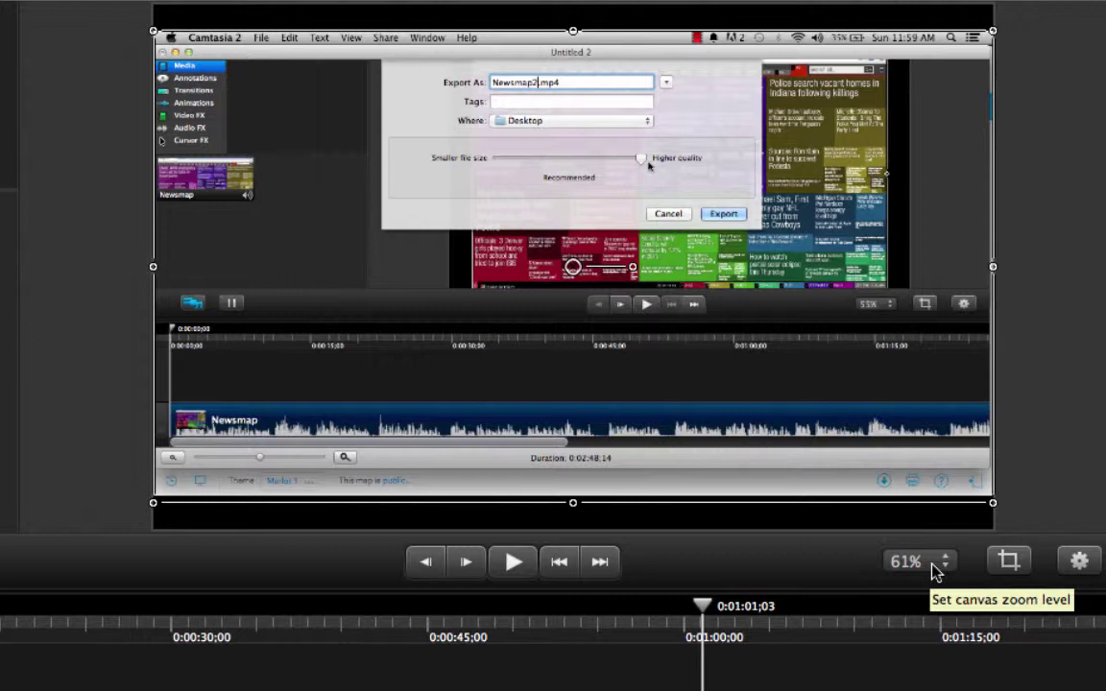
Change the preview canvas zoom to 100%, then to 50%.
{"action": "left_click", "coordinate": [936, 572]}
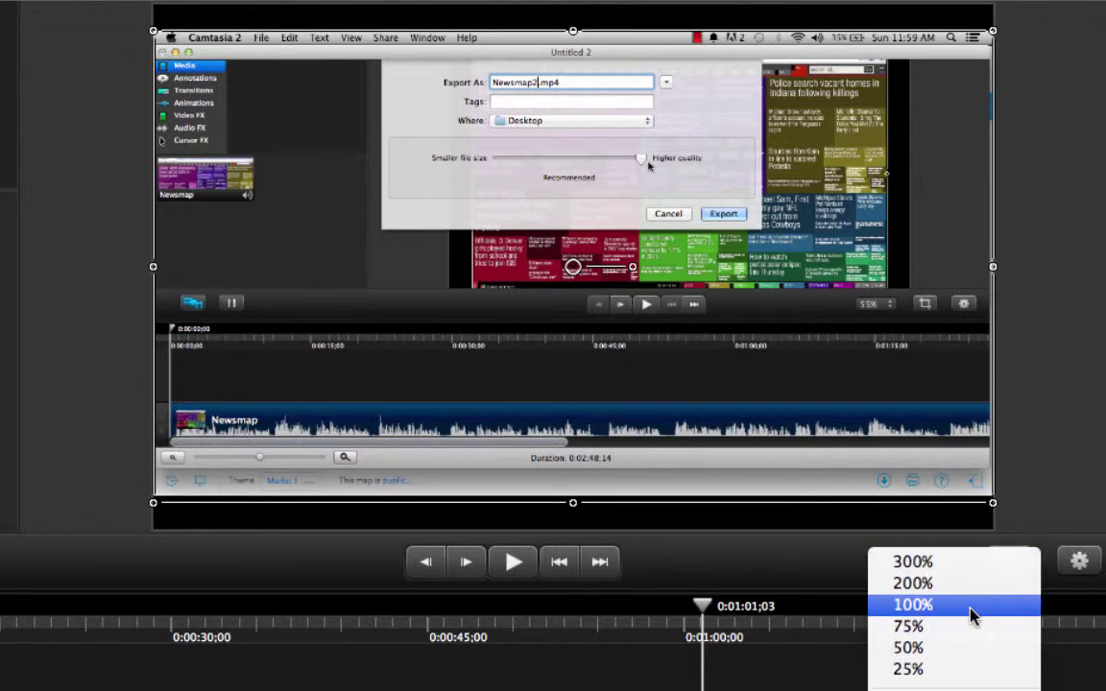
{"action": "left_click", "coordinate": [969, 614]}
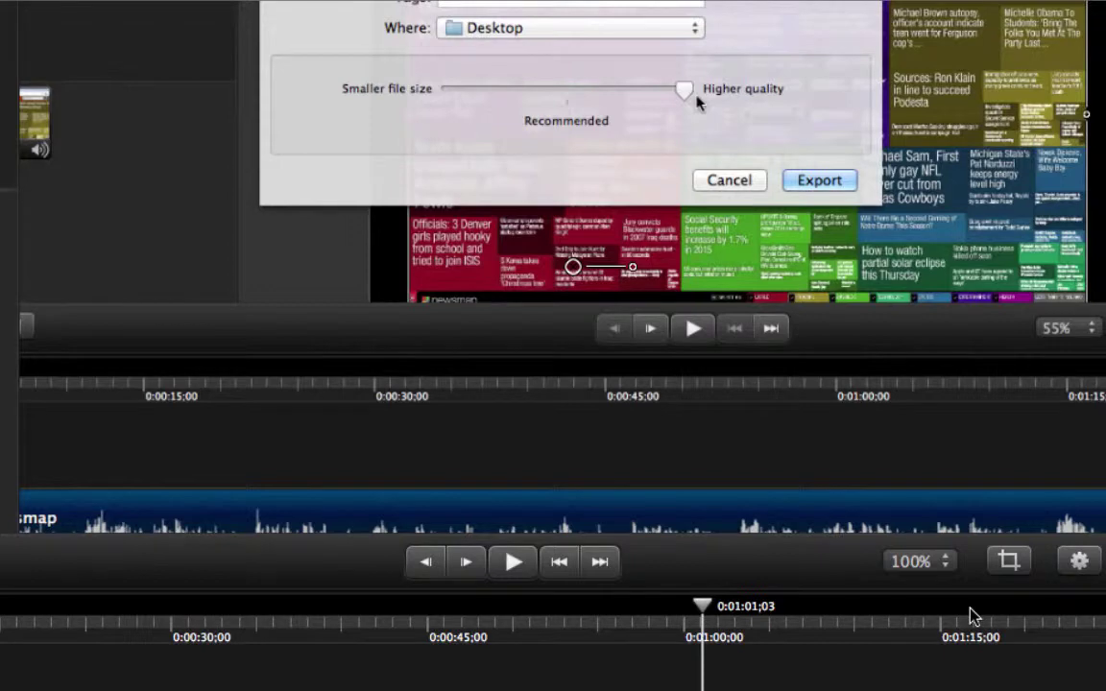
{"action": "left_click", "coordinate": [941, 569]}
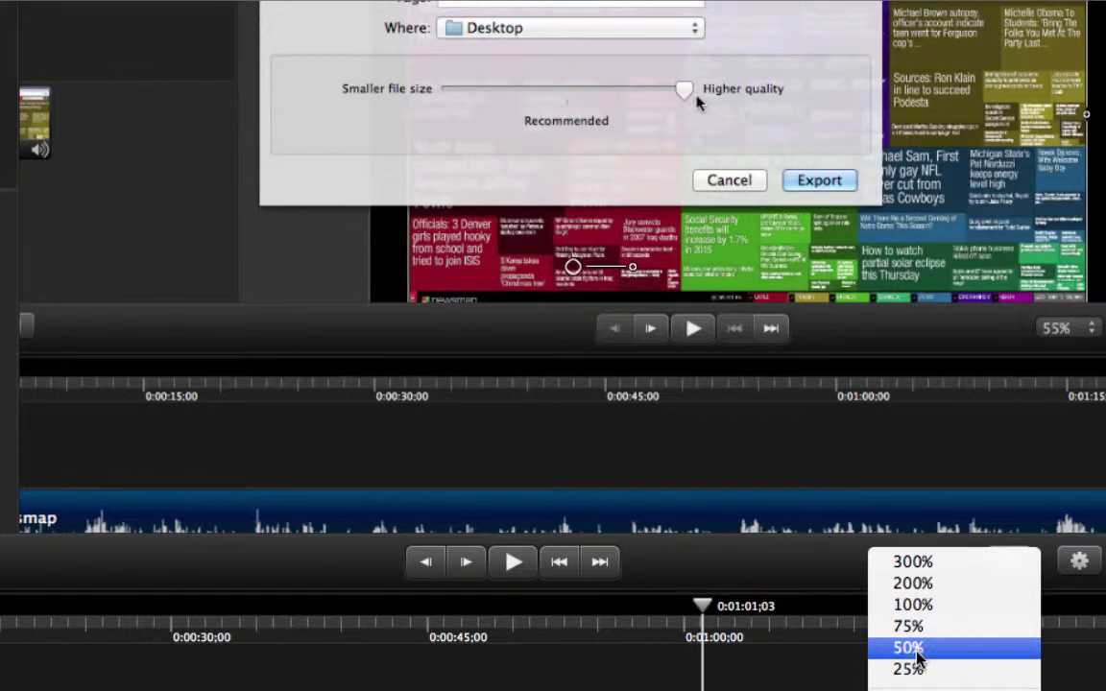
{"action": "left_click", "coordinate": [967, 659]}
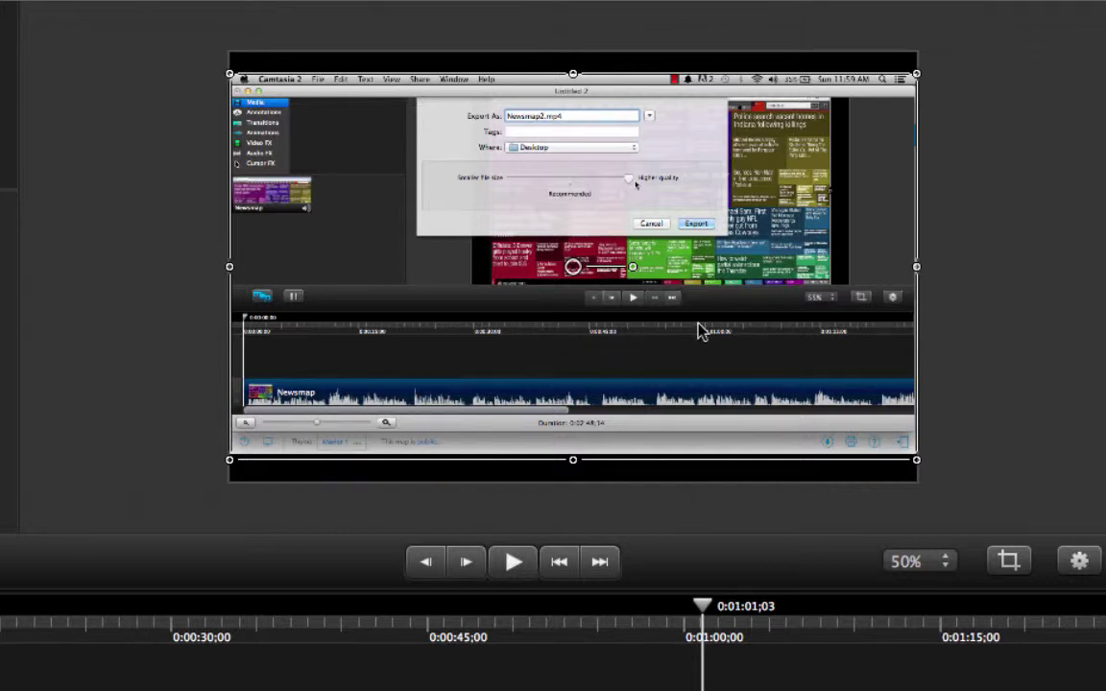
{"action": "left_click", "coordinate": [1085, 569]}
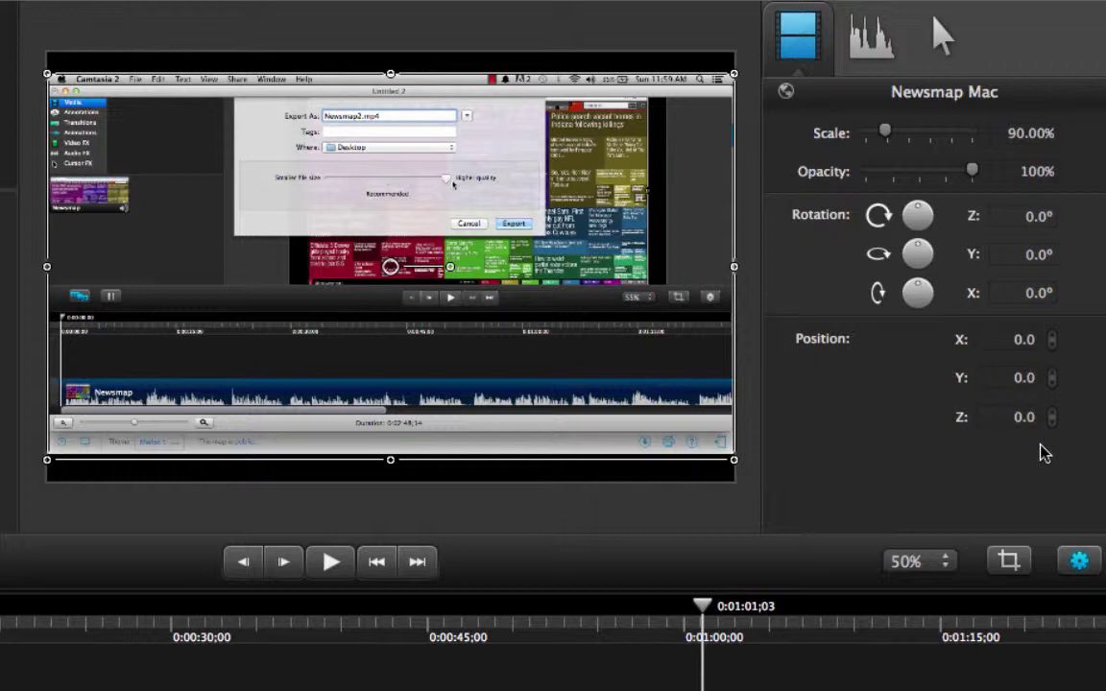
{"action": "left_click", "coordinate": [1076, 564]}
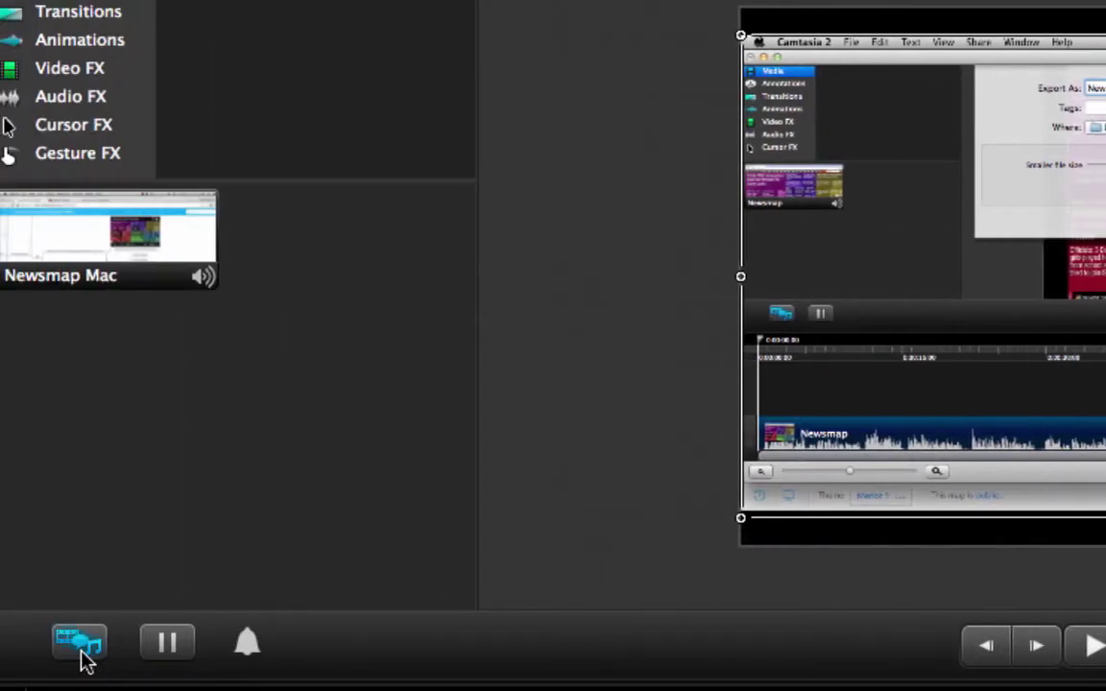
{"action": "left_click", "coordinate": [83, 653]}
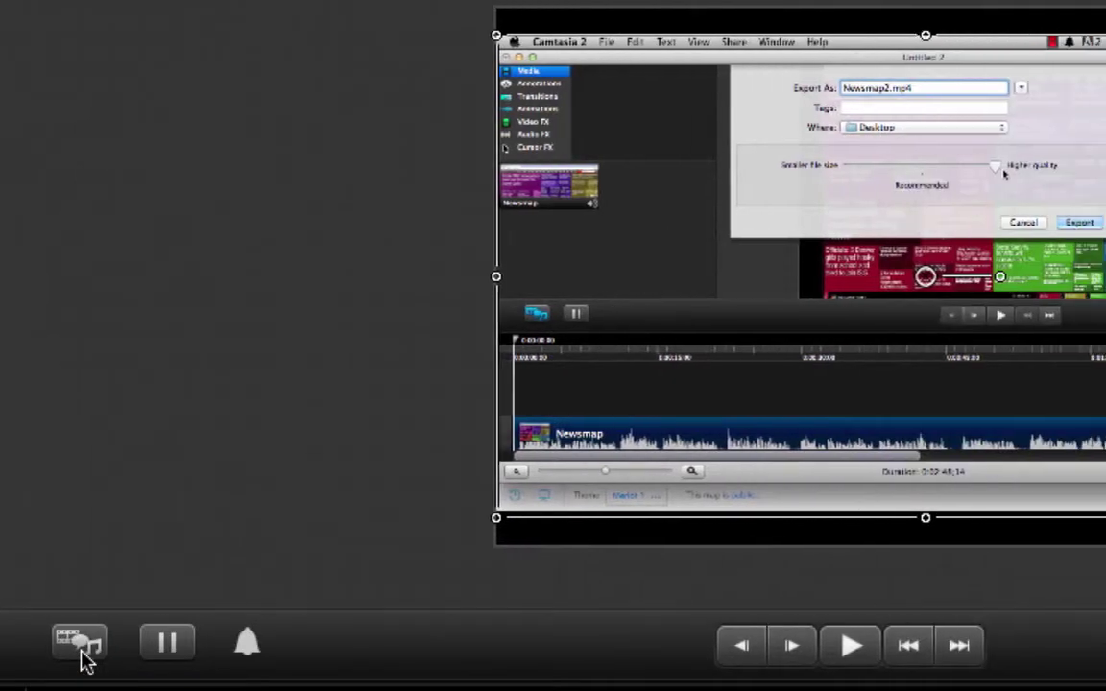
{"action": "left_click", "coordinate": [82, 653]}
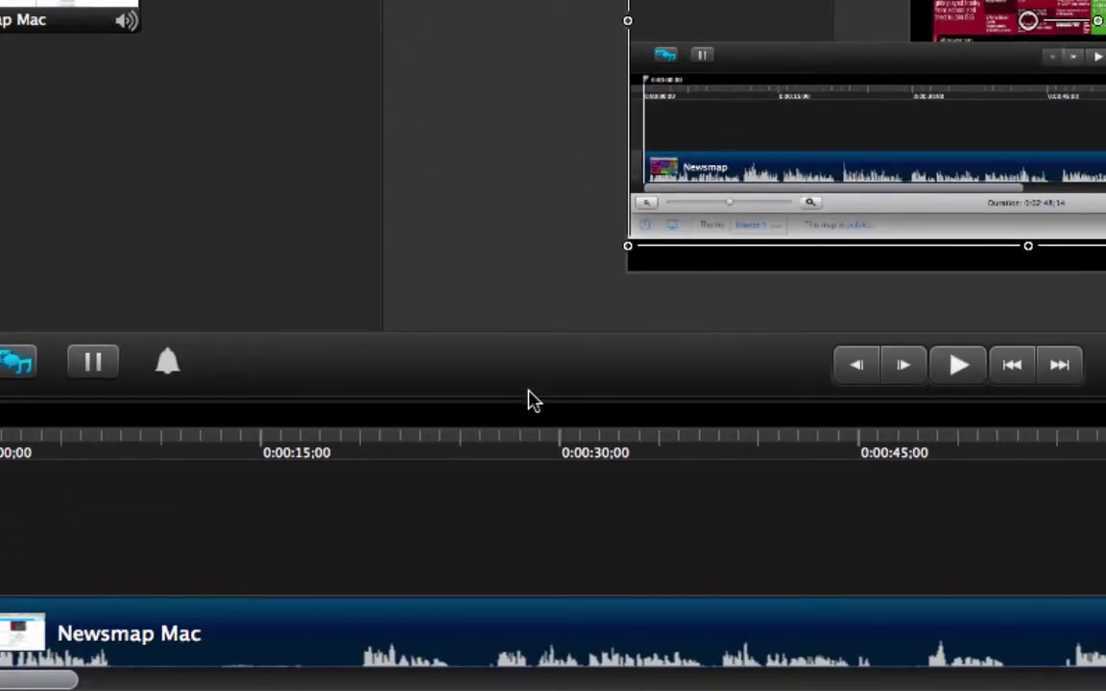
{"action": "left_click_drag", "start_coordinate": [527, 401], "coordinate": [565, 373]}
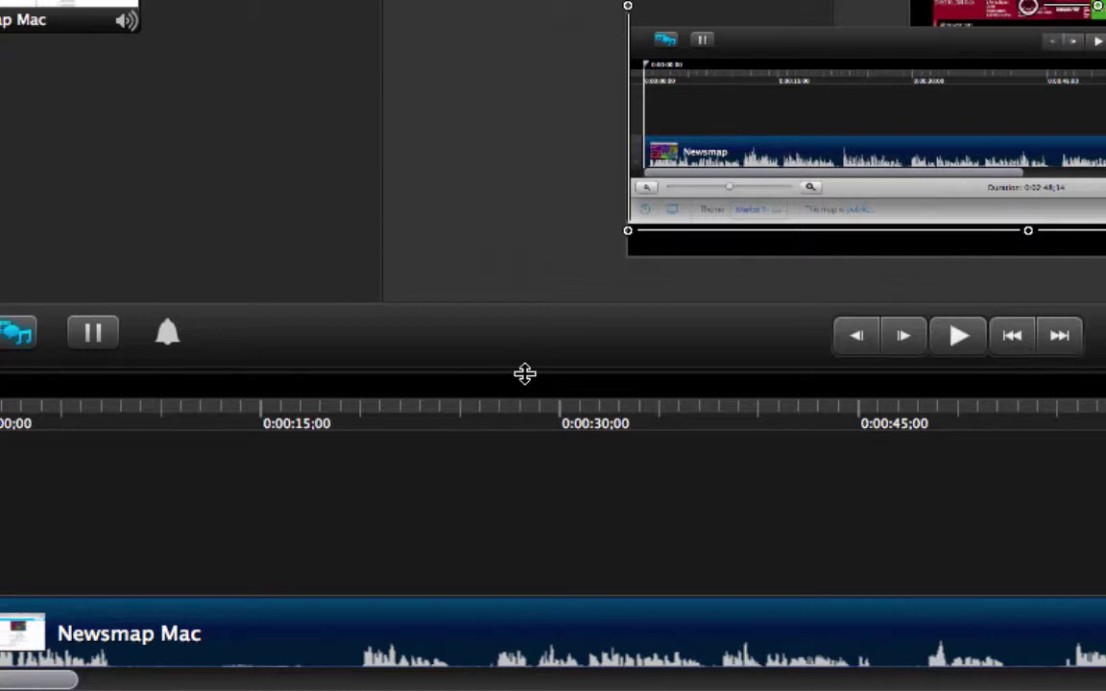
{"action": "left_click_drag", "start_coordinate": [526, 373], "coordinate": [517, 398]}
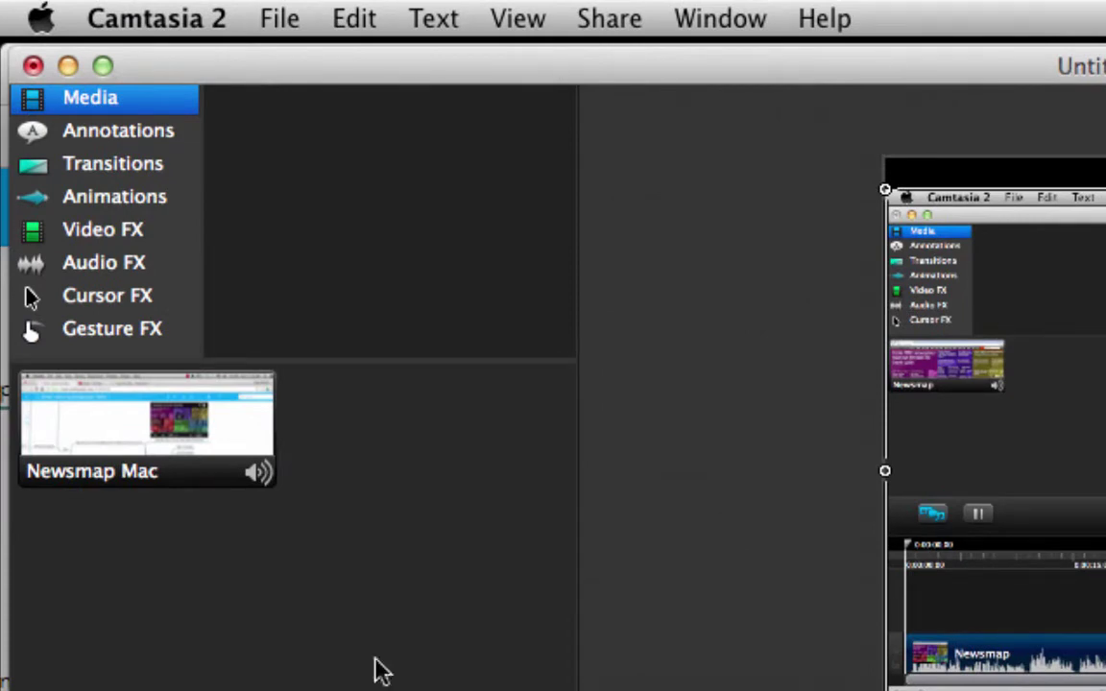
Open the Edit menu to show undo, cut and paste commands.
{"action": "left_click", "coordinate": [368, 32]}
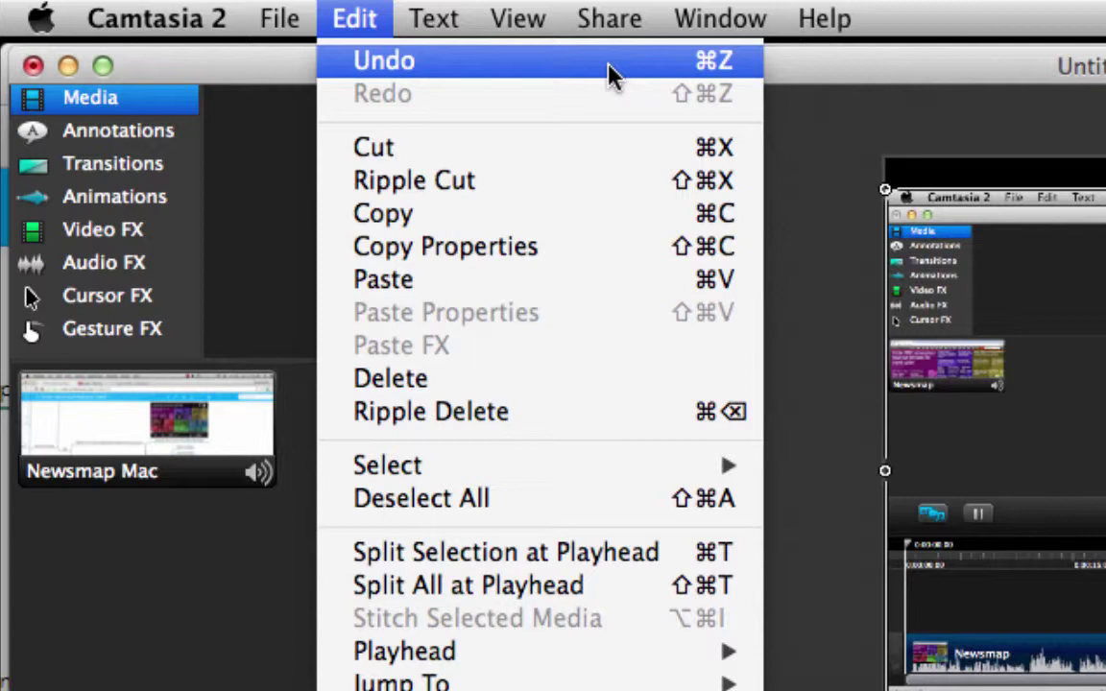
Dismiss the Edit menu without choosing any command.
{"action": "left_click", "coordinate": [267, 67]}
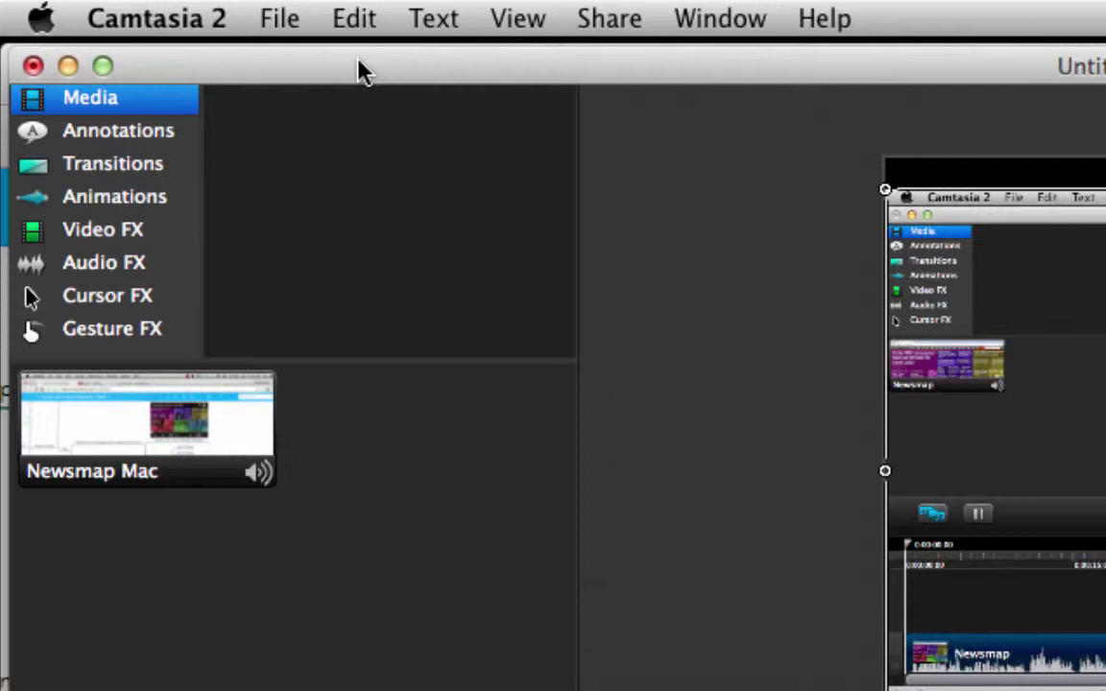
{"action": "left_click", "coordinate": [284, 23]}
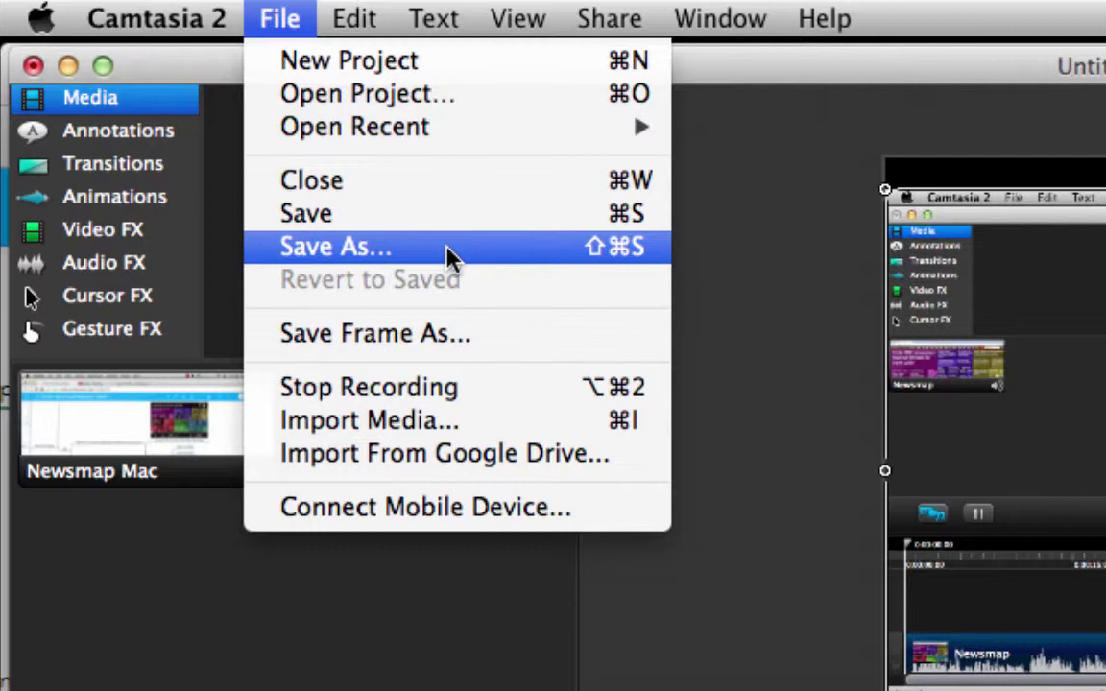
{"action": "left_click", "coordinate": [403, 684]}
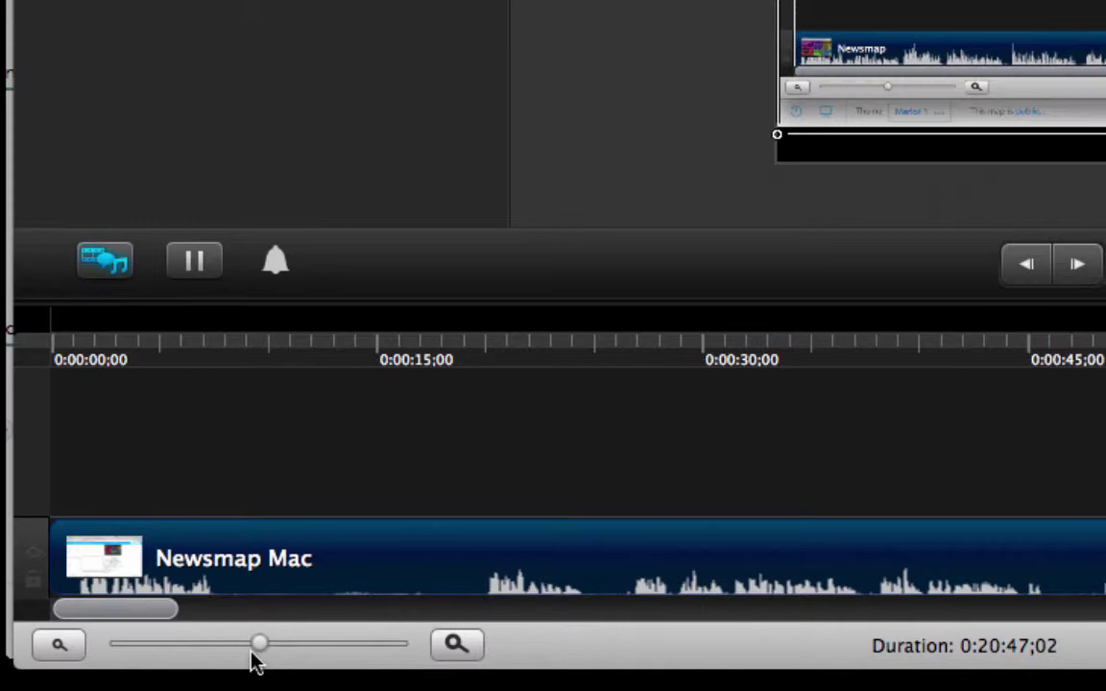
Zoom the timeline out, put the playhead near 0:02:52, then zoom in around it.
{"action": "left_click_drag", "start_coordinate": [261, 657], "coordinate": [180, 650]}
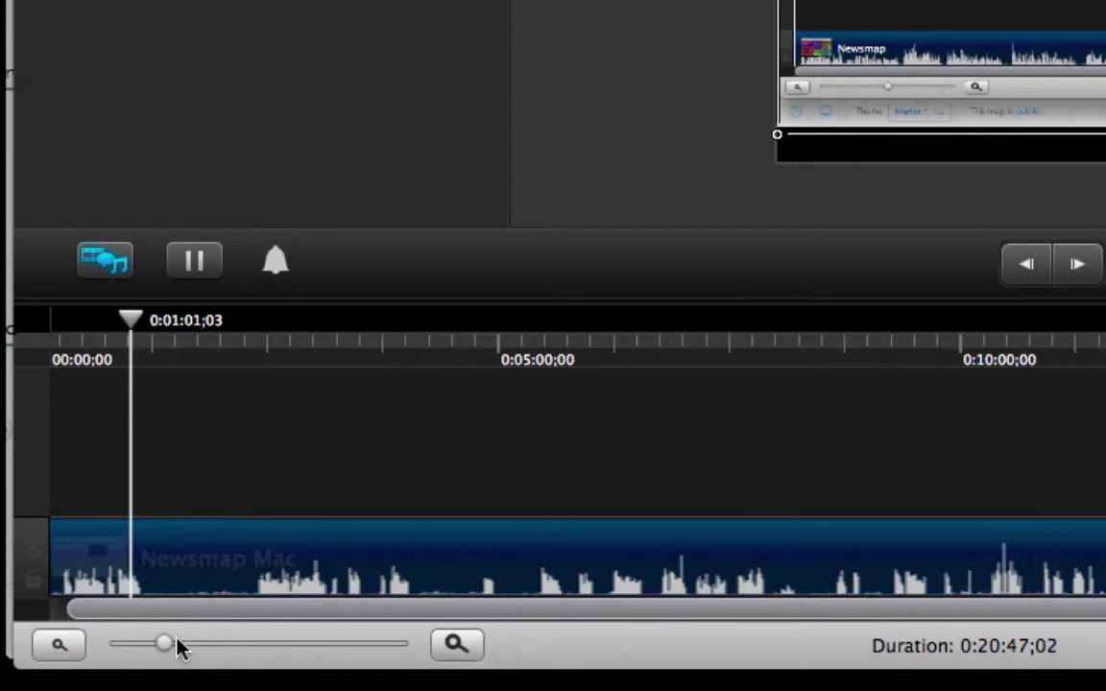
{"action": "left_click", "coordinate": [303, 362]}
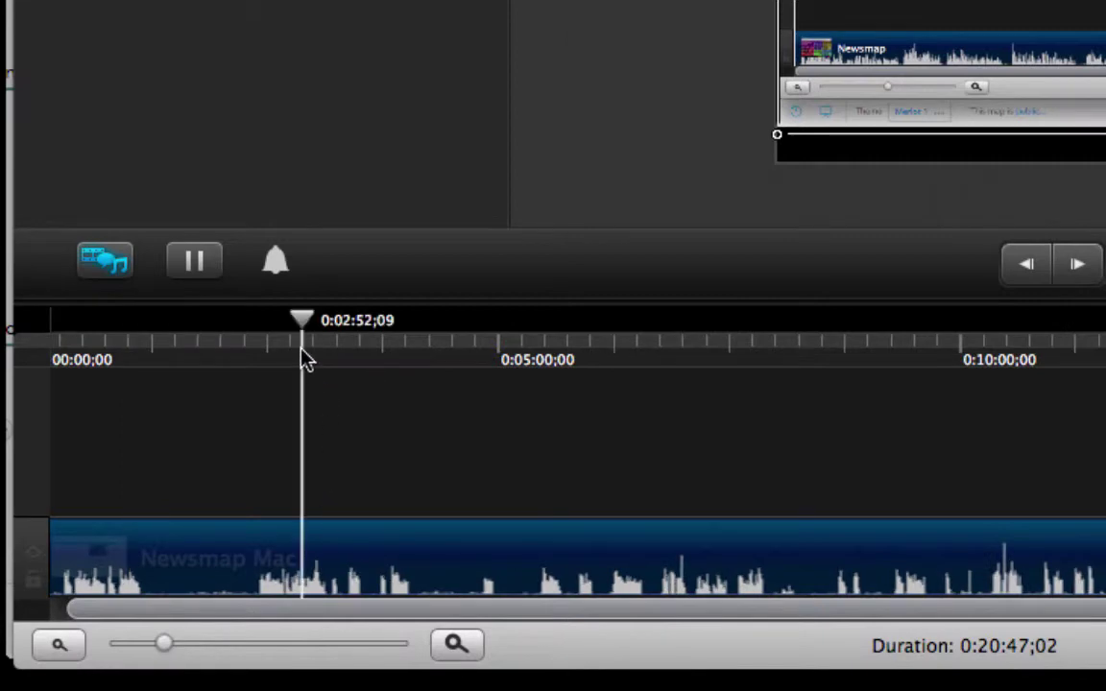
{"action": "left_click_drag", "start_coordinate": [173, 657], "coordinate": [336, 653]}
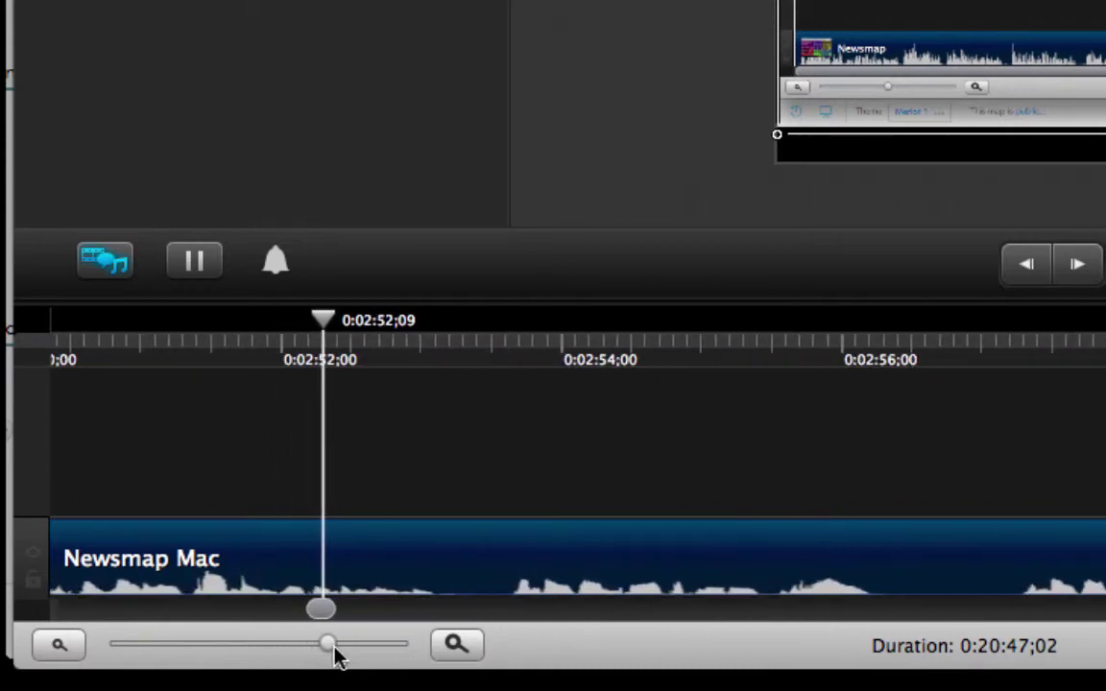
Scrub the playhead forward and settle it at about 0:02:54.
{"action": "left_click", "coordinate": [506, 355]}
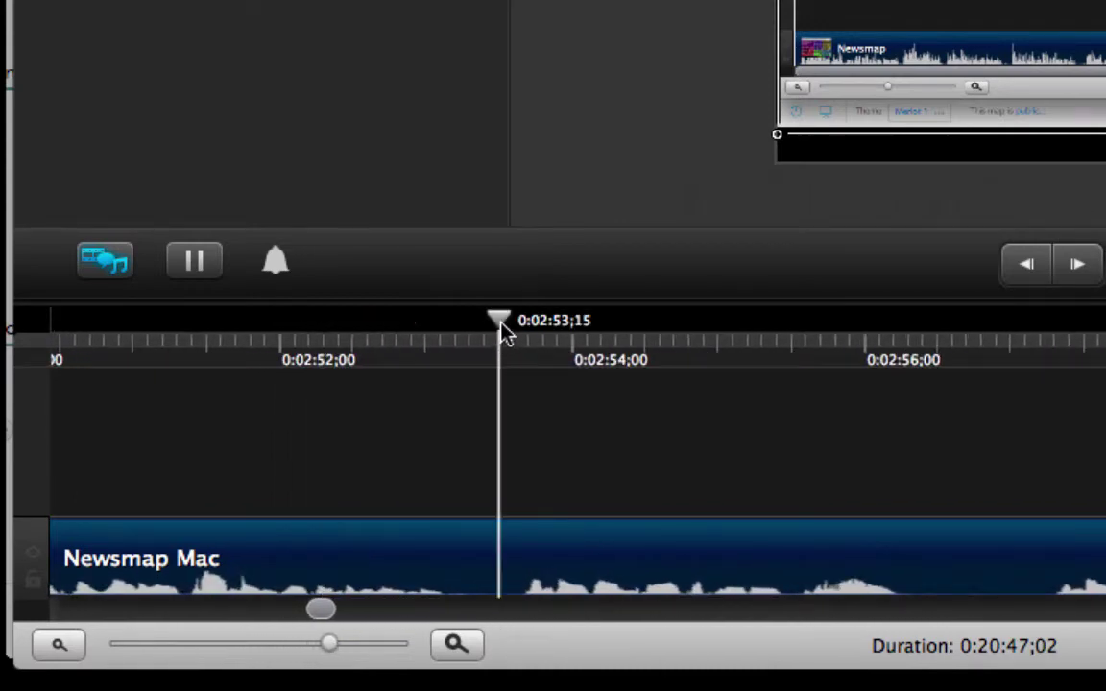
{"action": "left_click", "coordinate": [521, 331]}
{"action": "left_click_drag", "start_coordinate": [521, 331], "coordinate": [800, 384]}
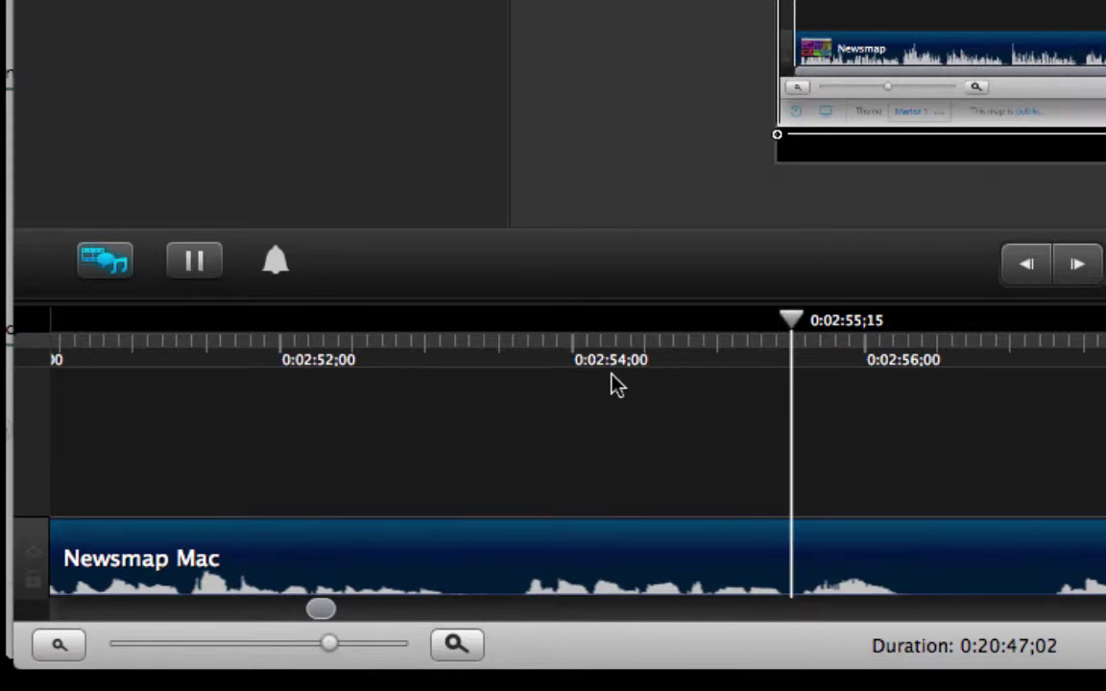
{"action": "left_click", "coordinate": [583, 355]}
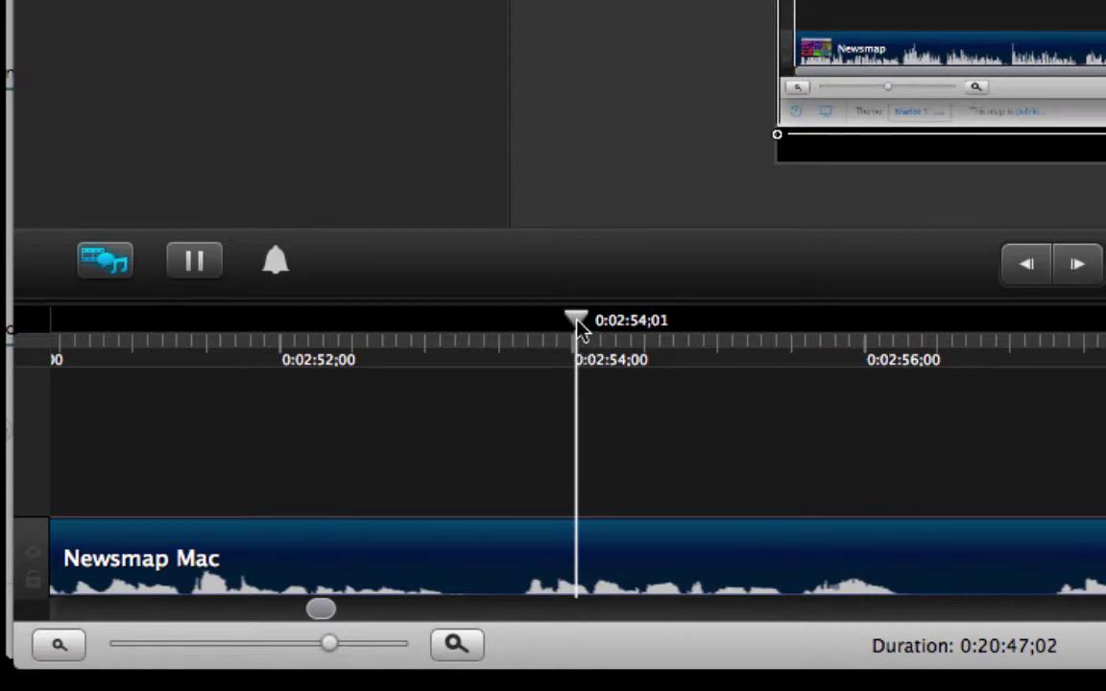
{"action": "left_click_drag", "start_coordinate": [578, 320], "coordinate": [865, 338]}
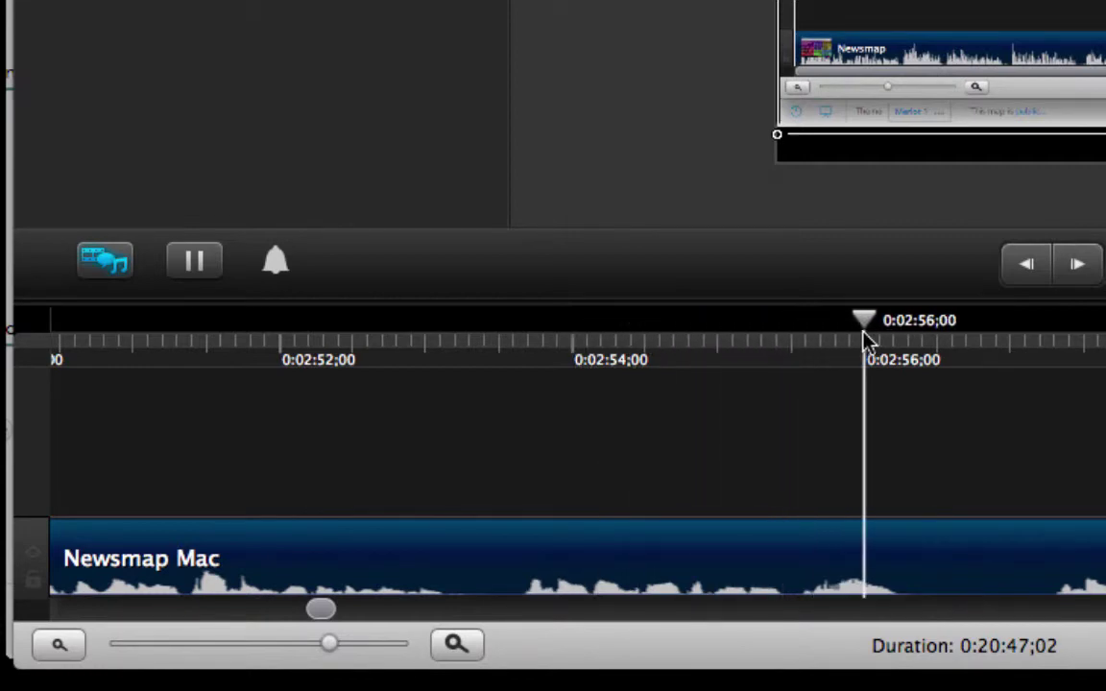
Zoom to single seconds, scrub from 0:02:55 to about 0:02:58, then zoom out to the whole clip.
{"action": "left_click", "coordinate": [454, 648]}
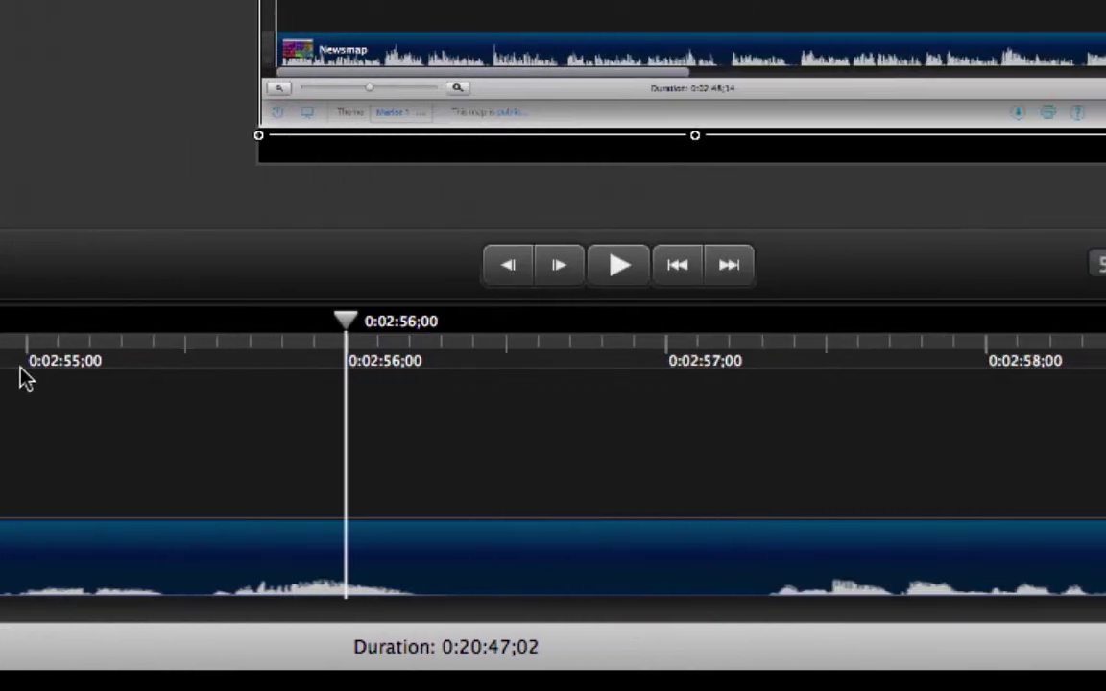
{"action": "left_click", "coordinate": [27, 355]}
{"action": "left_click_drag", "start_coordinate": [25, 321], "coordinate": [518, 389]}
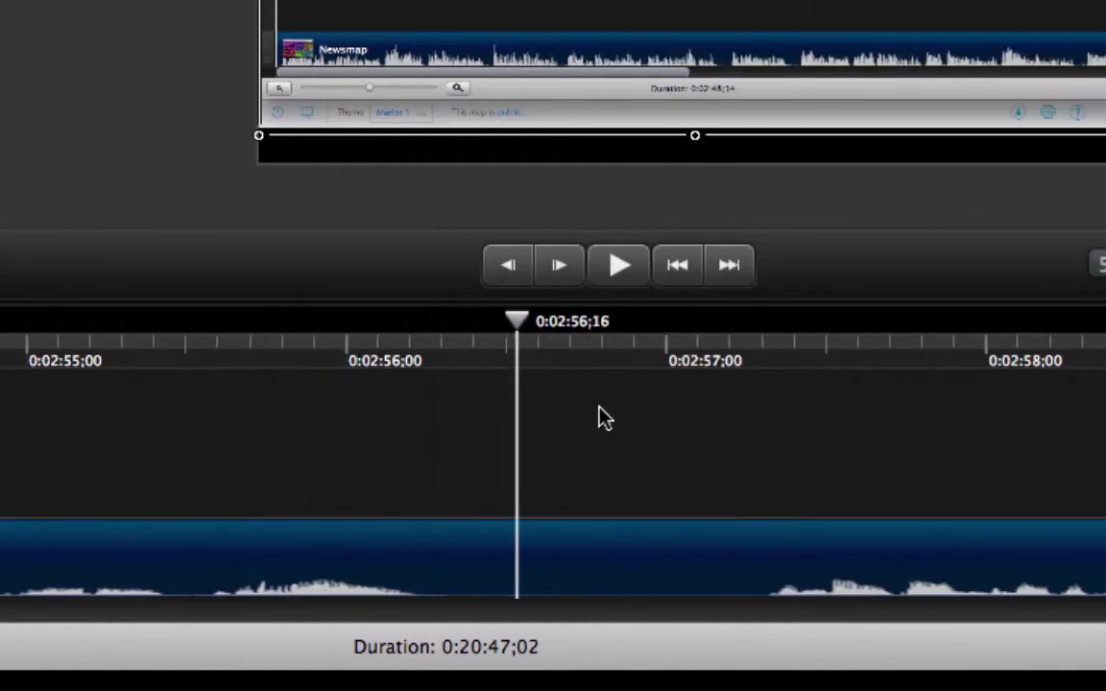
{"action": "left_click_drag", "start_coordinate": [605, 418], "coordinate": [1000, 493]}
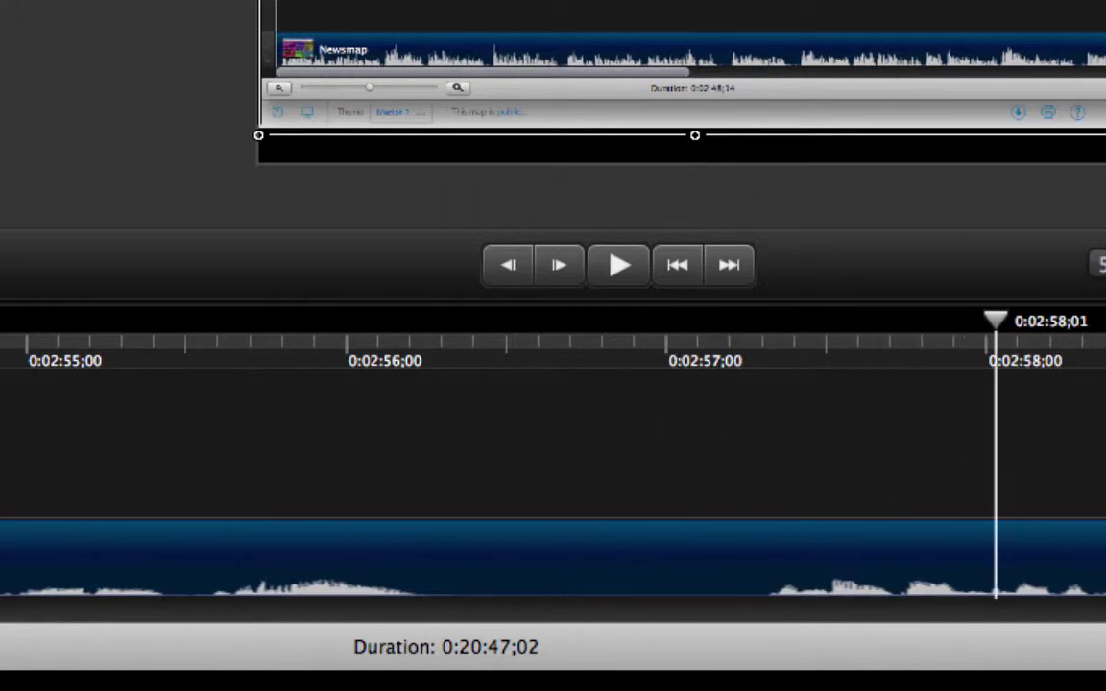
{"action": "left_click_drag", "start_coordinate": [5, 663], "coordinate": [86, 667]}
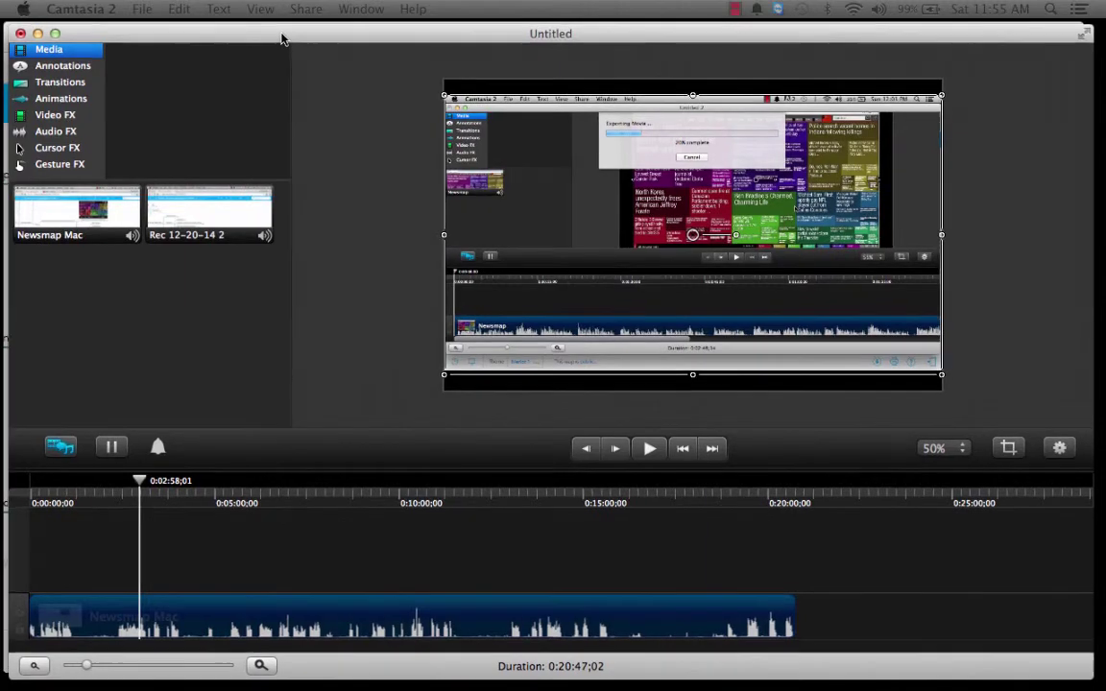
Open Camtasia 2 Preferences from the application menu.
{"action": "left_click", "coordinate": [88, 11]}
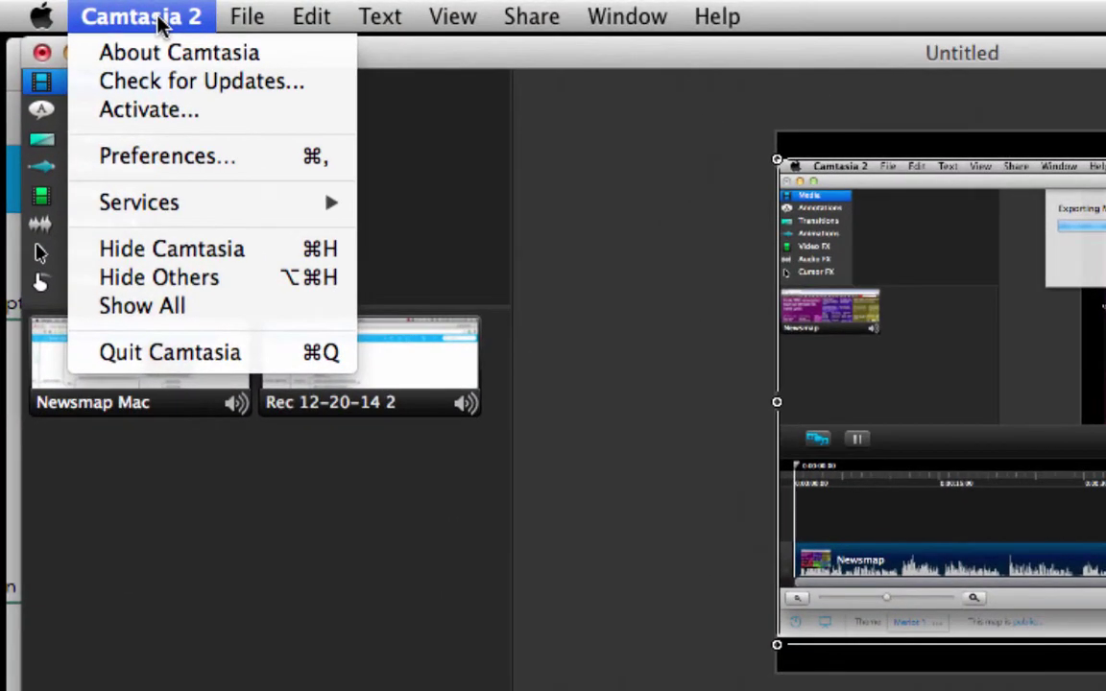
{"action": "left_click", "coordinate": [259, 173]}
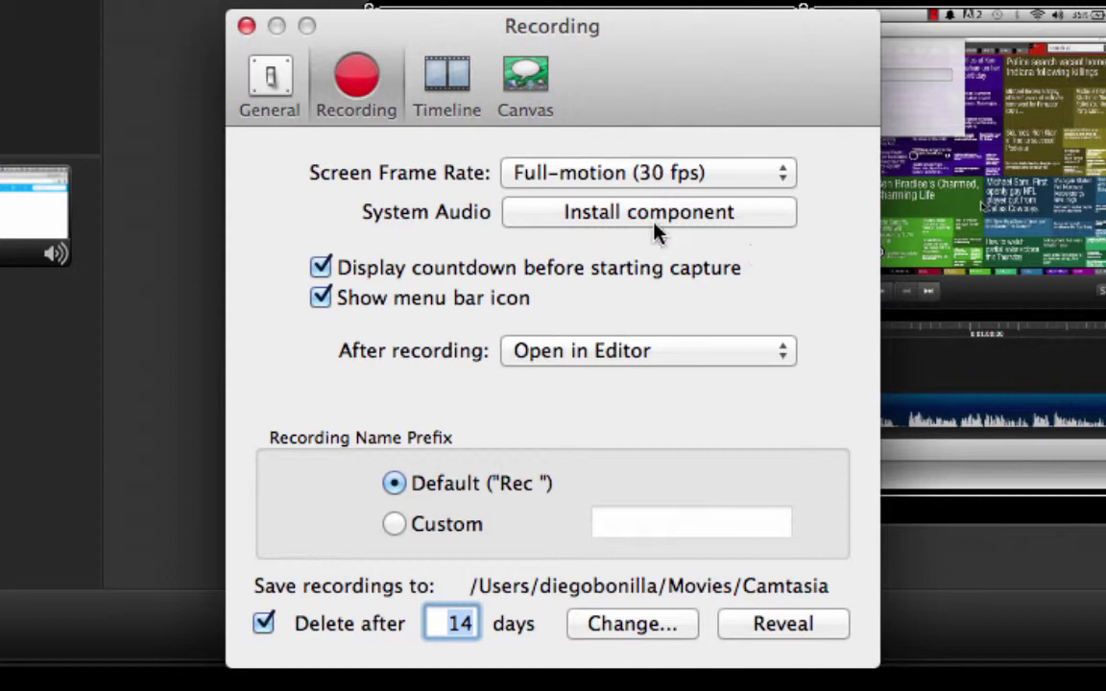
Install the TechSmith Audio Capture Component on Macintosh HD, accepting the expired-certificate warning and authorising with the admin password.
{"action": "left_click", "coordinate": [706, 215]}
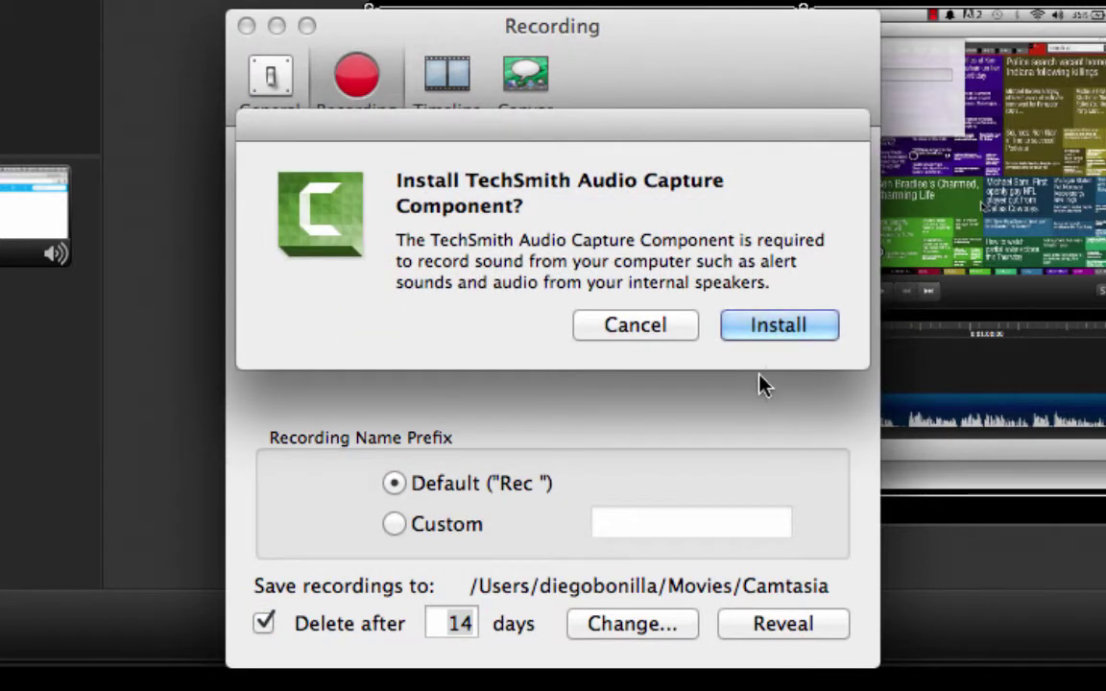
{"action": "left_click", "coordinate": [803, 328]}
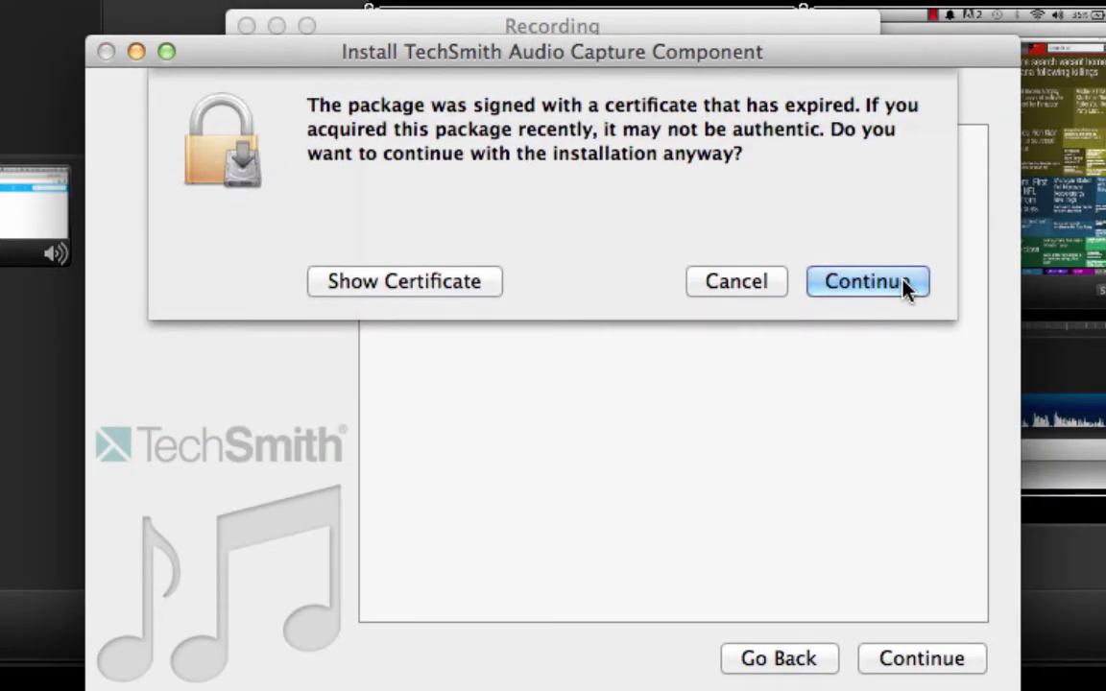
{"action": "left_click", "coordinate": [900, 286]}
{"action": "left_click", "coordinate": [972, 662]}
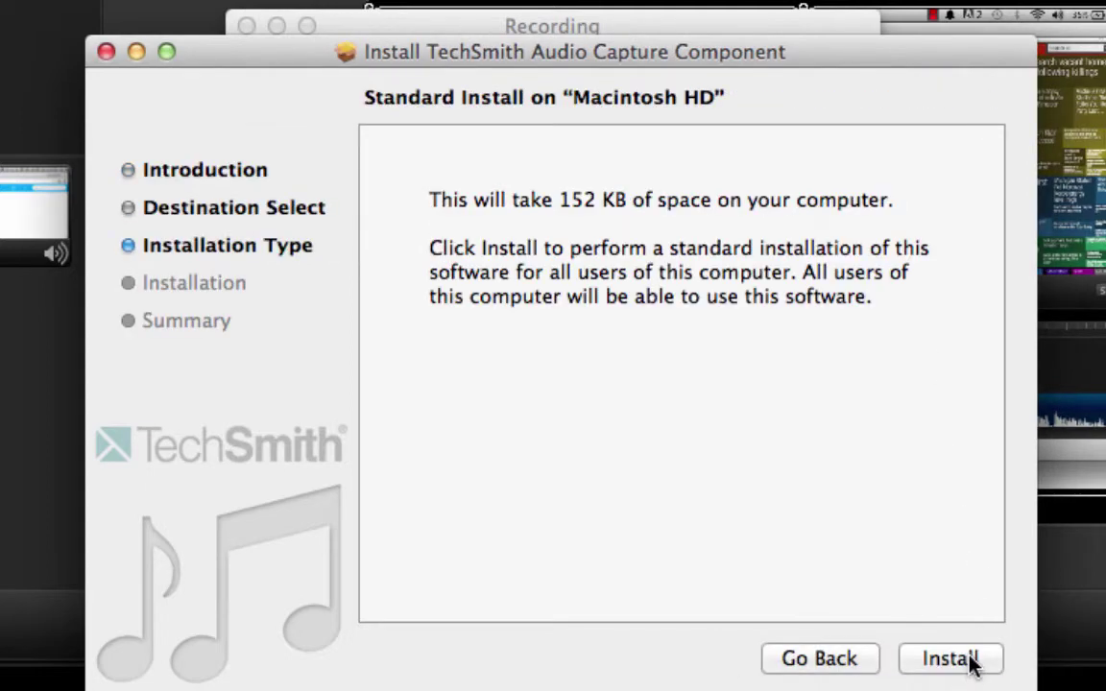
{"action": "left_click", "coordinate": [972, 662]}
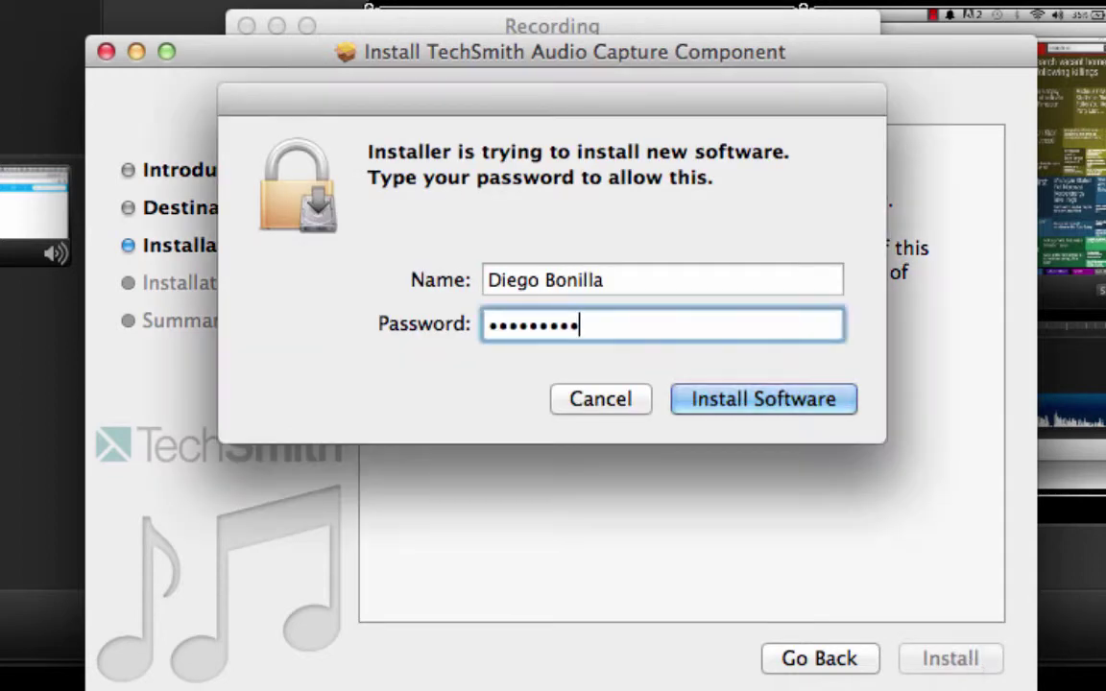
{"action": "key", "text": "Return"}
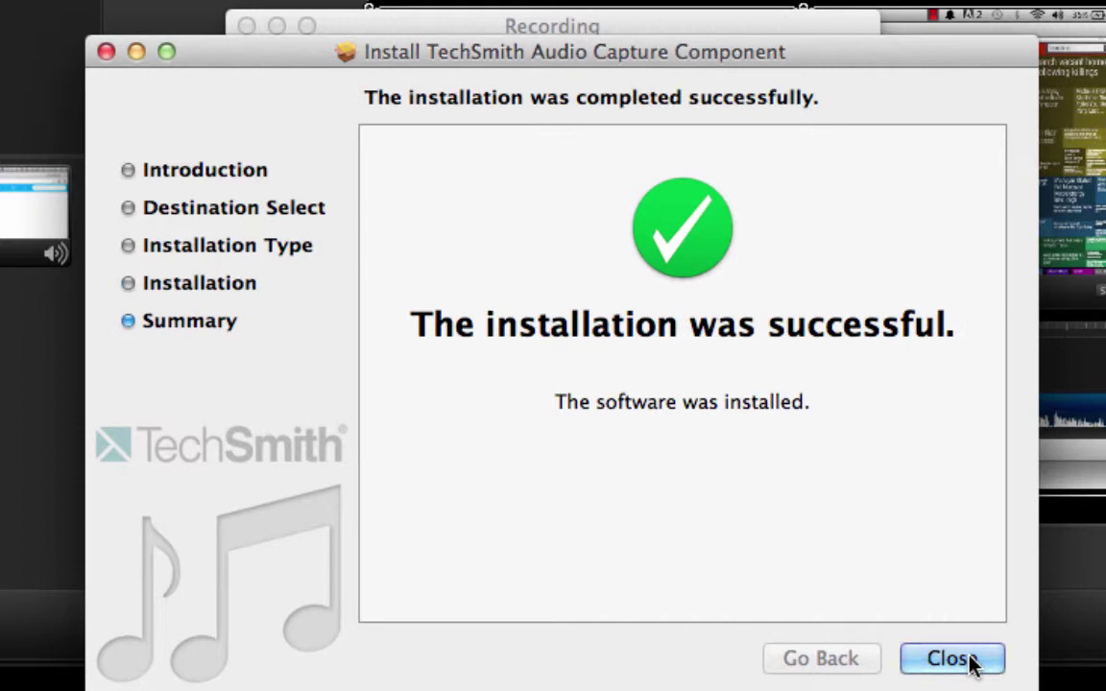
{"action": "left_click", "coordinate": [971, 662]}
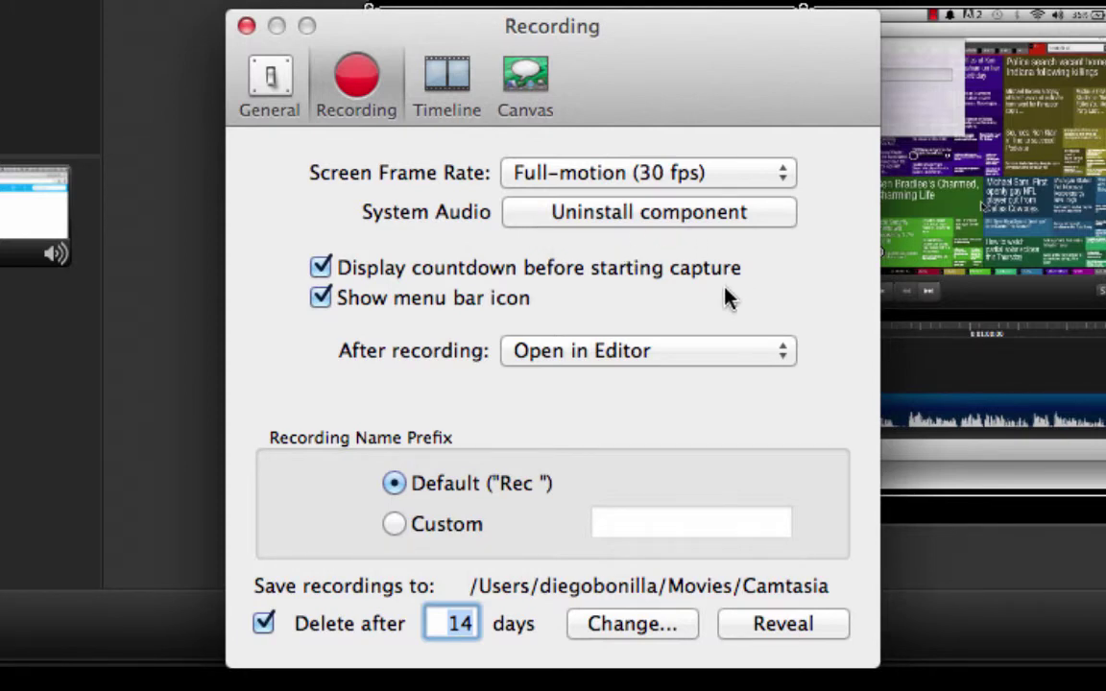
Turn off 14-day auto-delete, save recordings to Desktop/Screencapturing tutorials/Recordings, and close Recording preferences.
{"action": "left_click", "coordinate": [265, 626]}
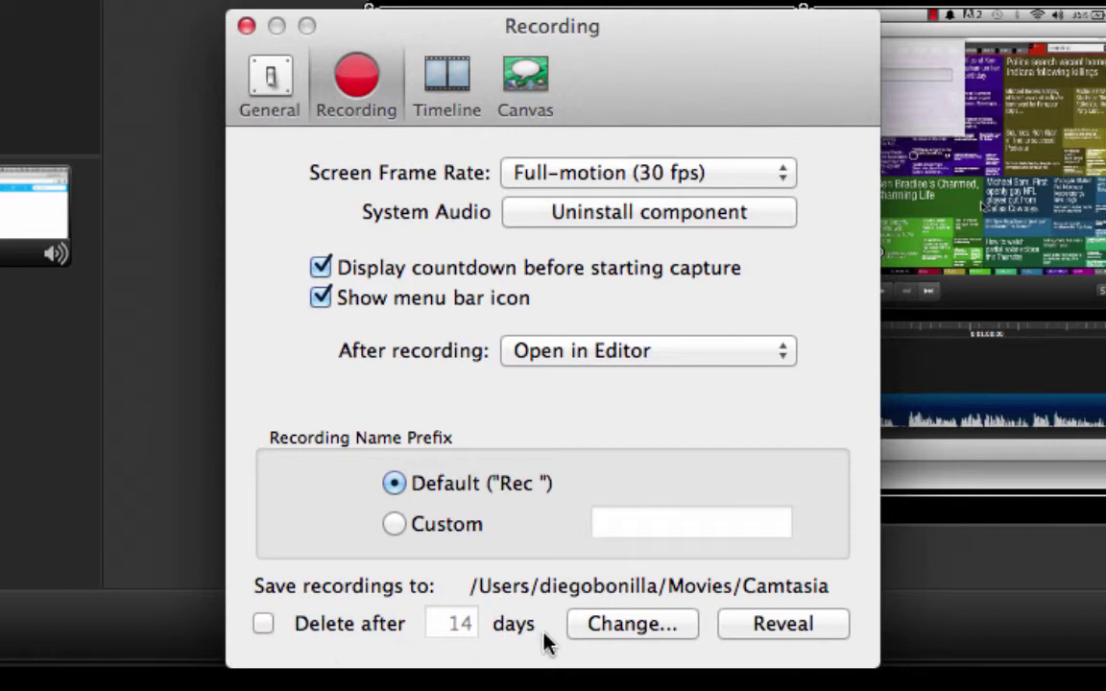
{"action": "left_click", "coordinate": [739, 633]}
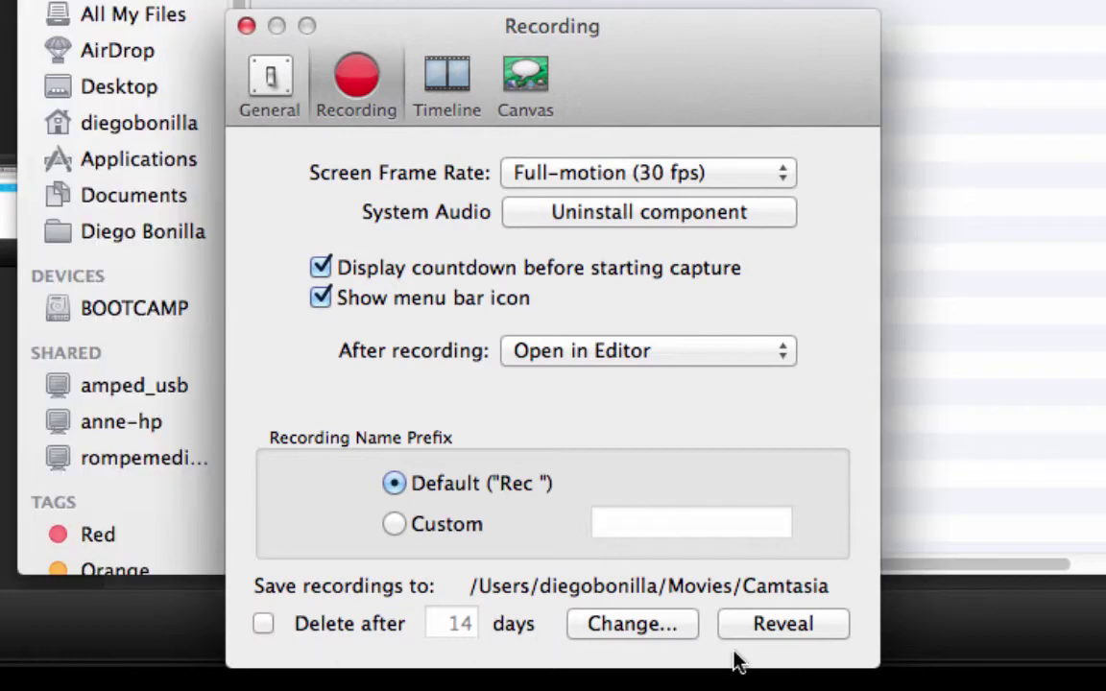
{"action": "left_click", "coordinate": [644, 633]}
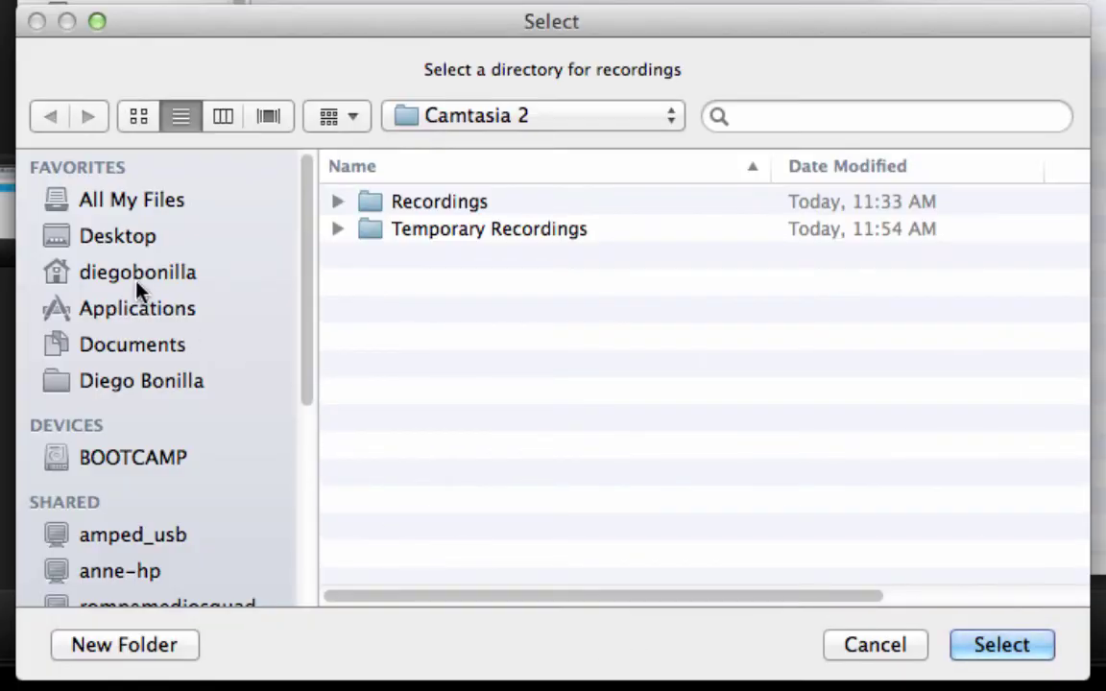
{"action": "left_click", "coordinate": [121, 240]}
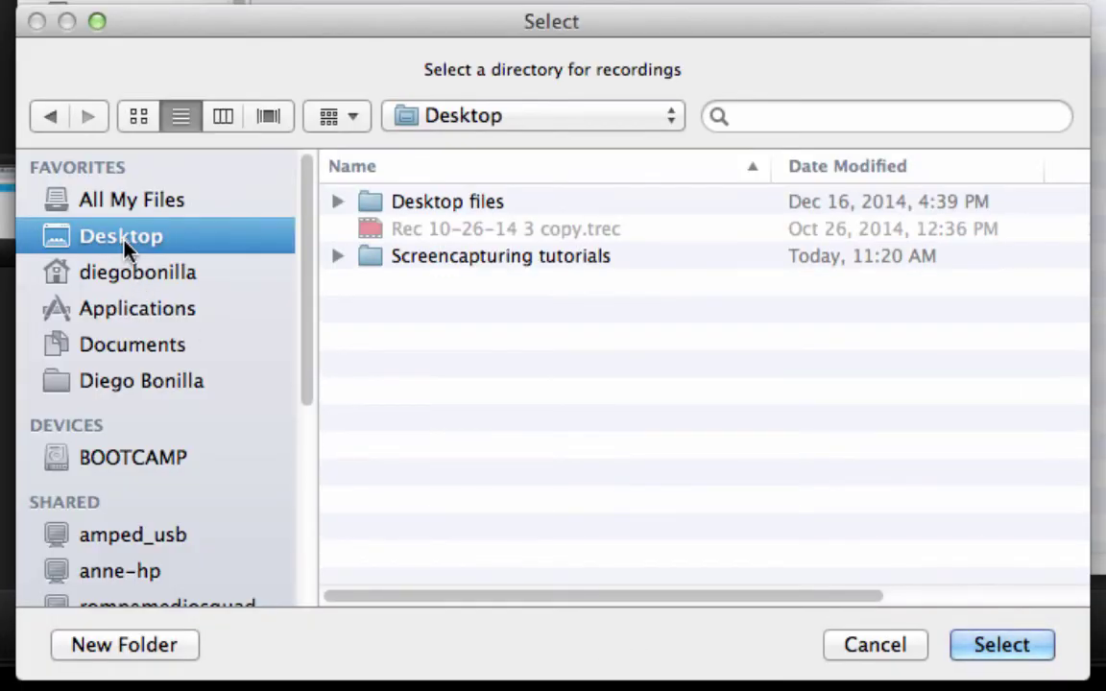
{"action": "double_click", "coordinate": [491, 257]}
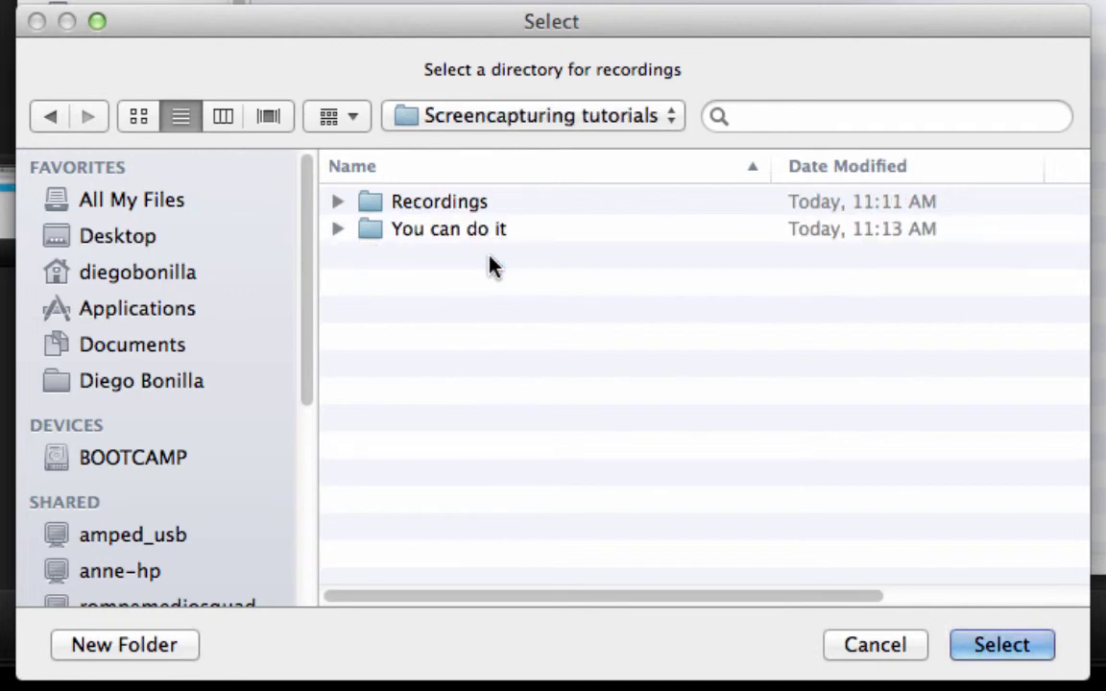
{"action": "double_click", "coordinate": [440, 203]}
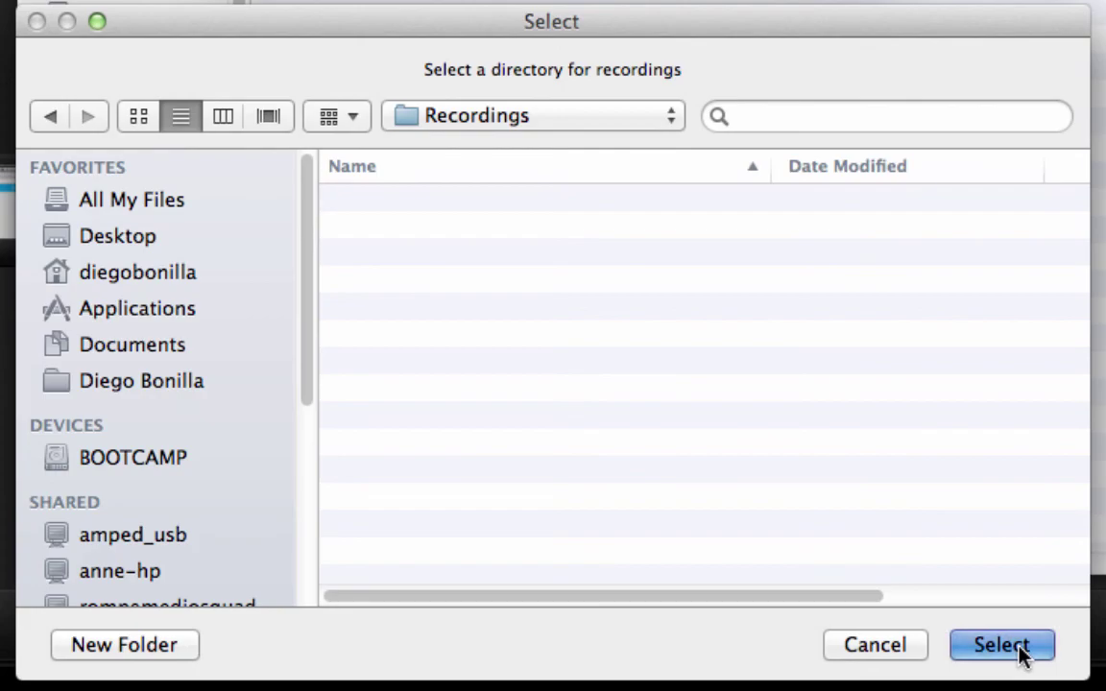
{"action": "left_click", "coordinate": [1021, 648]}
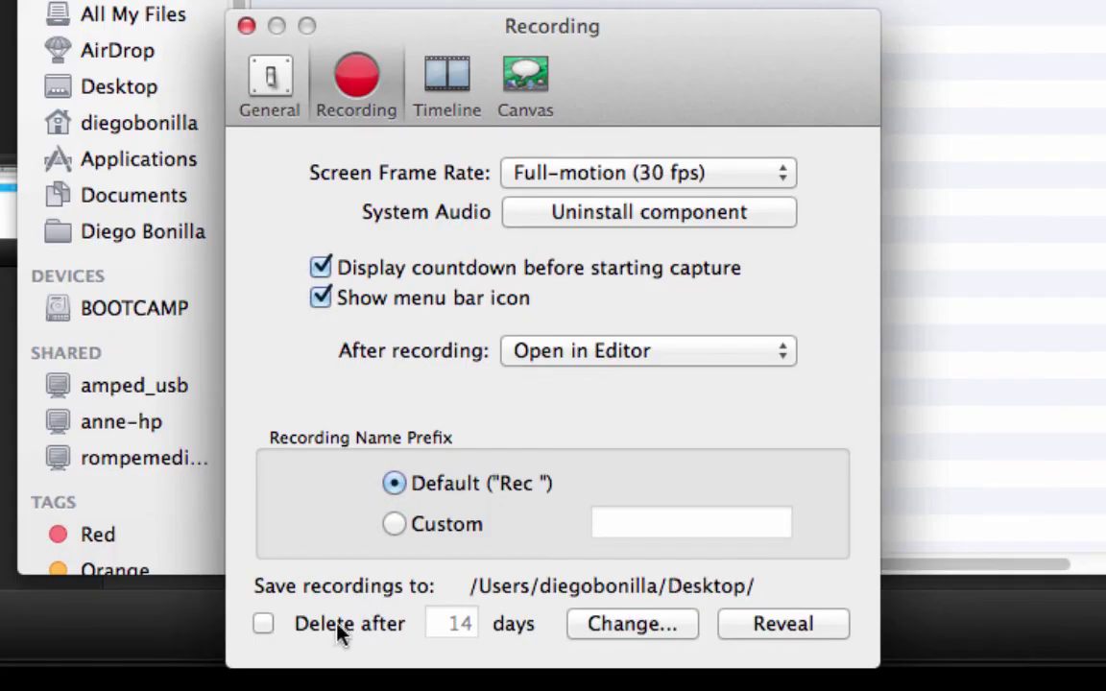
{"action": "left_click", "coordinate": [247, 27]}
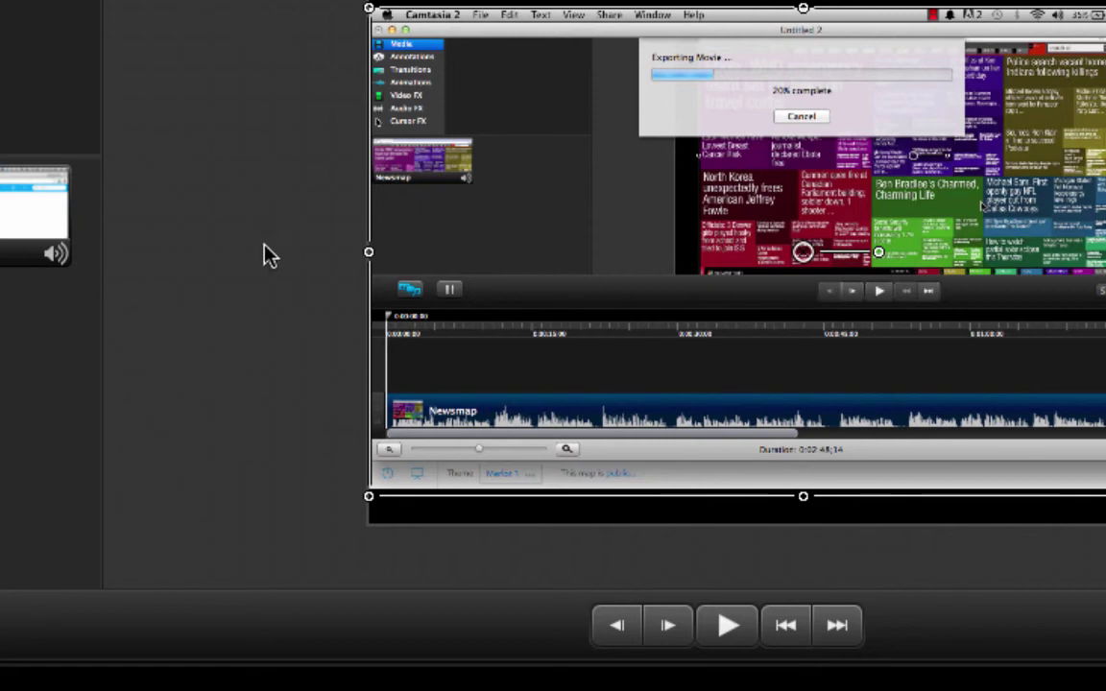
{"action": "left_click", "coordinate": [220, 410]}
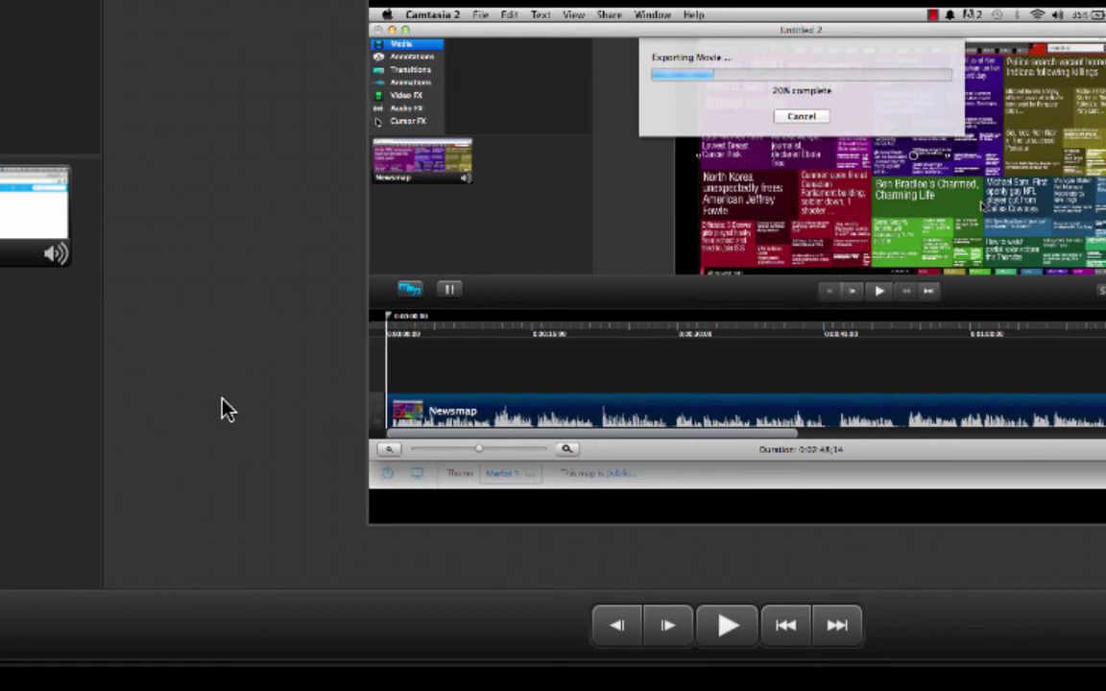